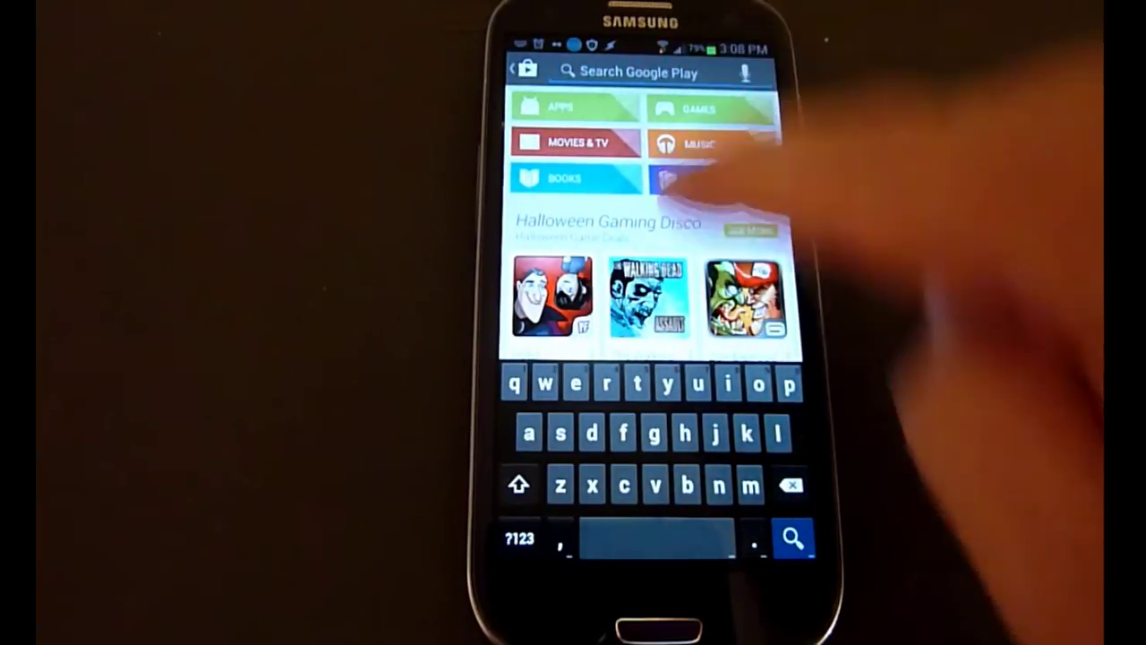
# - Enter 'aird' in the Google Play search box to look up AirDroid
pyautogui.write('a')
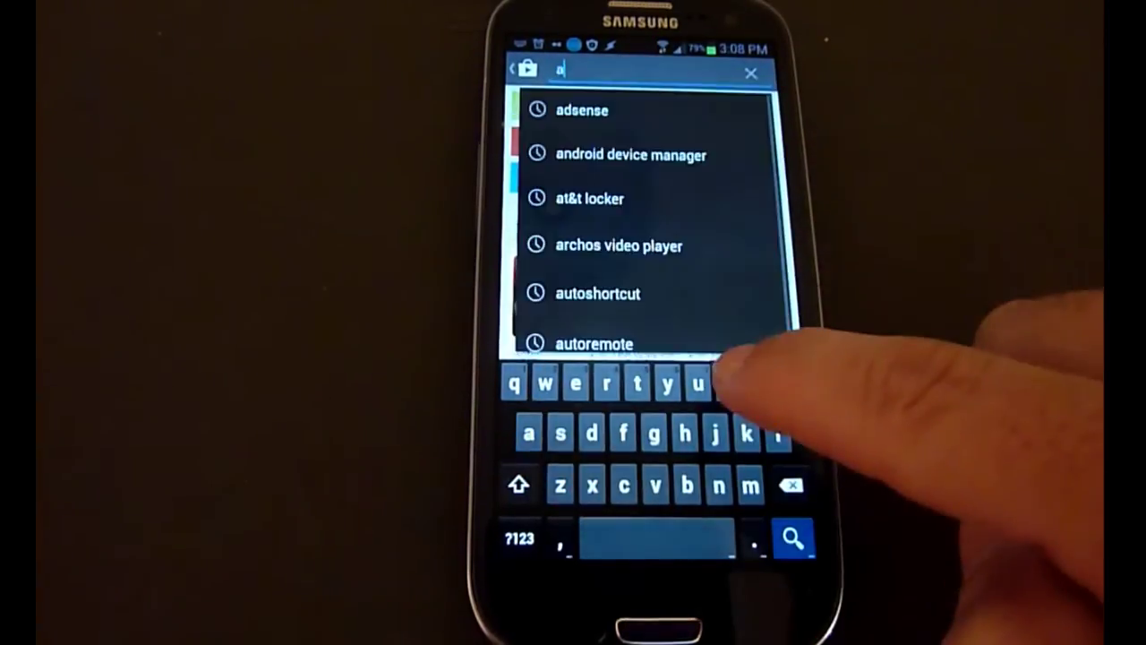
pyautogui.write('ir')
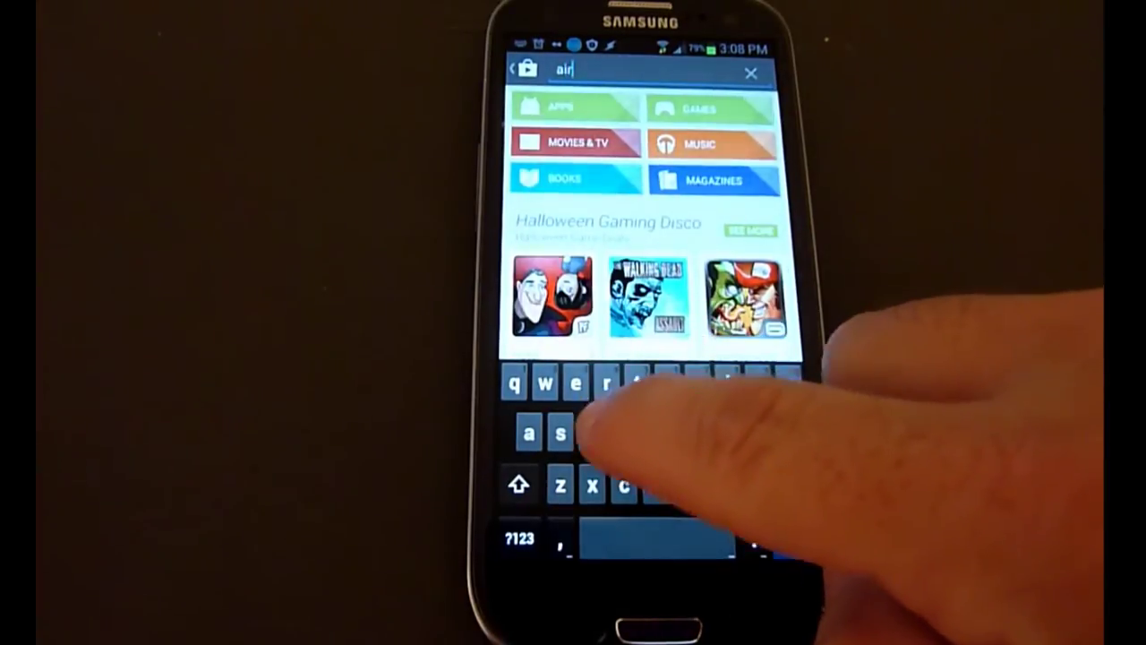
pyautogui.write('droid')
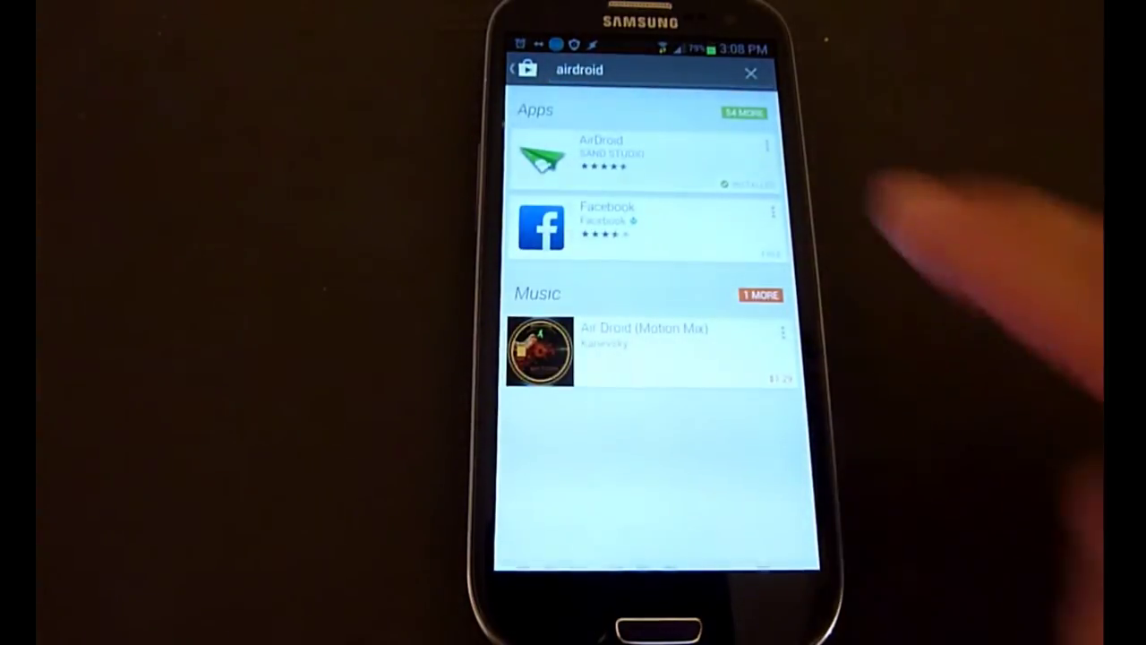
# - Open AirDroid's store page and launch the installed app
pyautogui.click(645, 153)
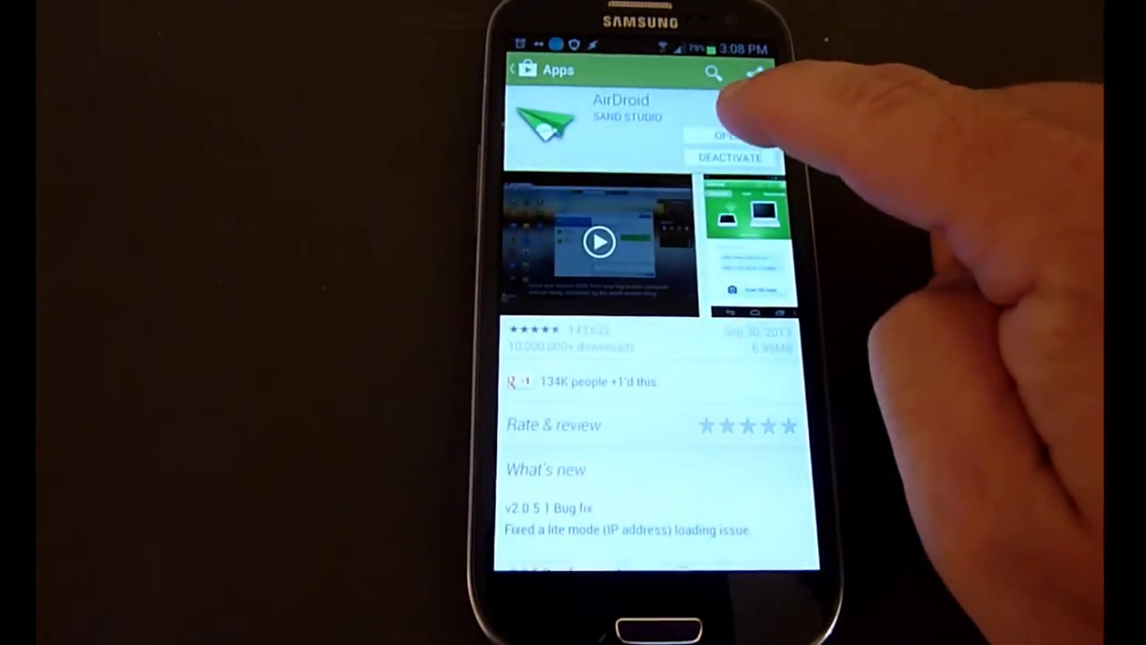
pyautogui.click(728, 136)
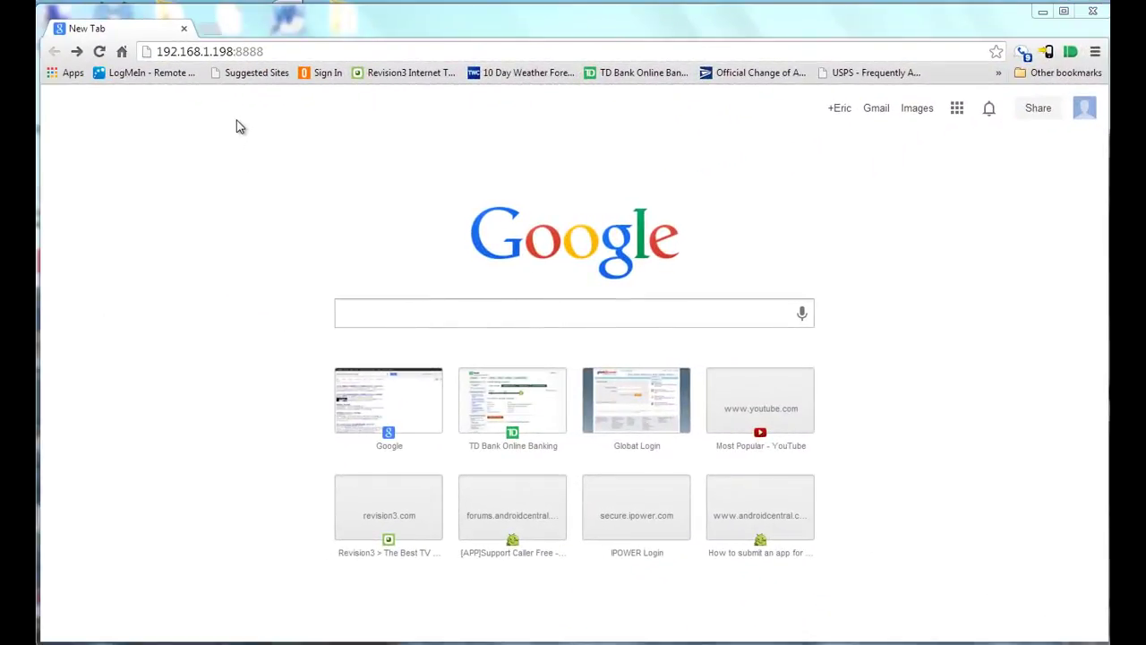
# - Replace the old browser address with 192.168.0.198:8888 and load the AirDroid page
pyautogui.click(274, 51)
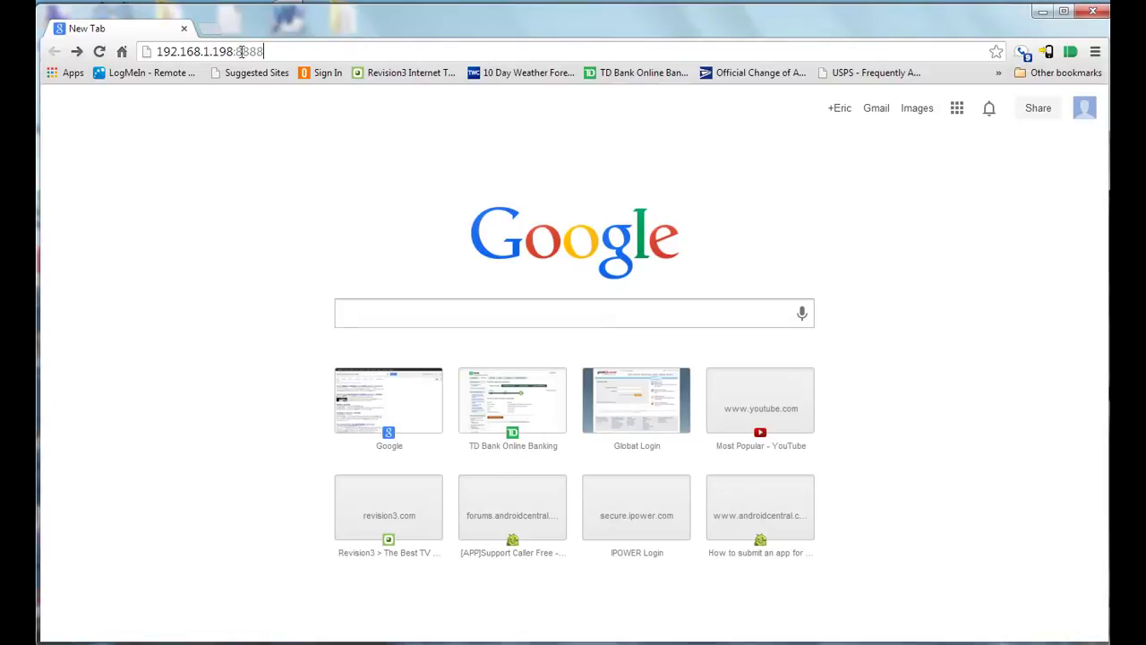
pyautogui.press('BackSpace')
pyautogui.press('BackSpace')
pyautogui.press('BackSpace')
pyautogui.press('BackSpace')
pyautogui.press('BackSpace')
pyautogui.press('BackSpace')
pyautogui.press('BackSpace')
pyautogui.press('BackSpace')
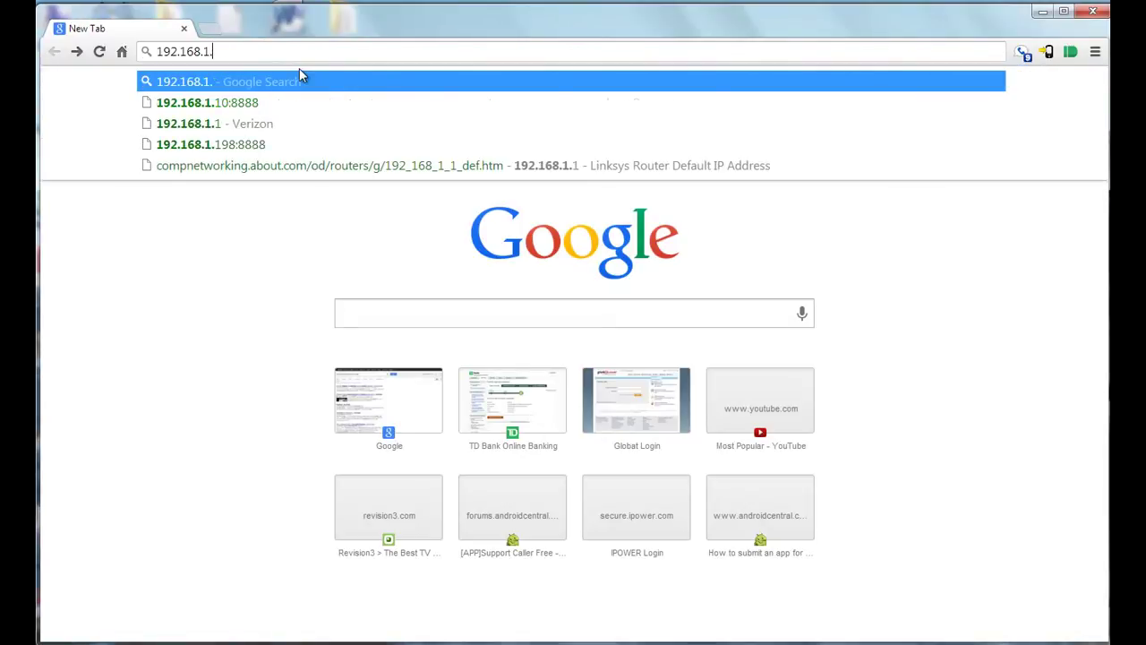
pyautogui.press('BackSpace')
pyautogui.press('BackSpace')
pyautogui.press('BackSpace')
pyautogui.press('BackSpace')
pyautogui.press('BackSpace')
pyautogui.press('BackSpace')
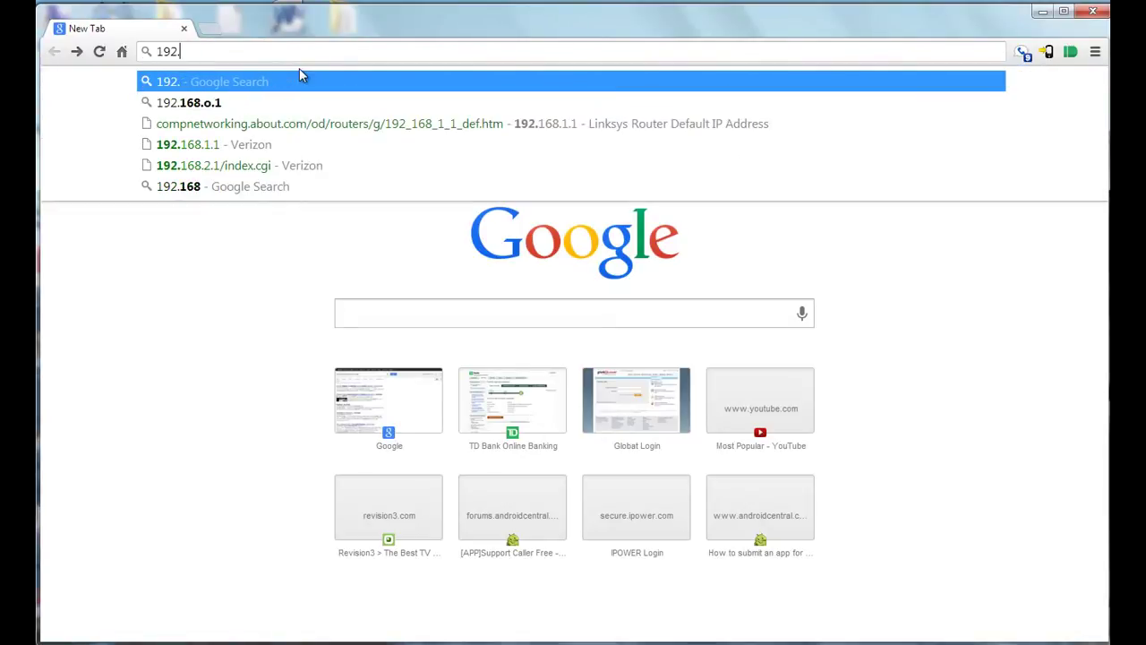
pyautogui.write('168')
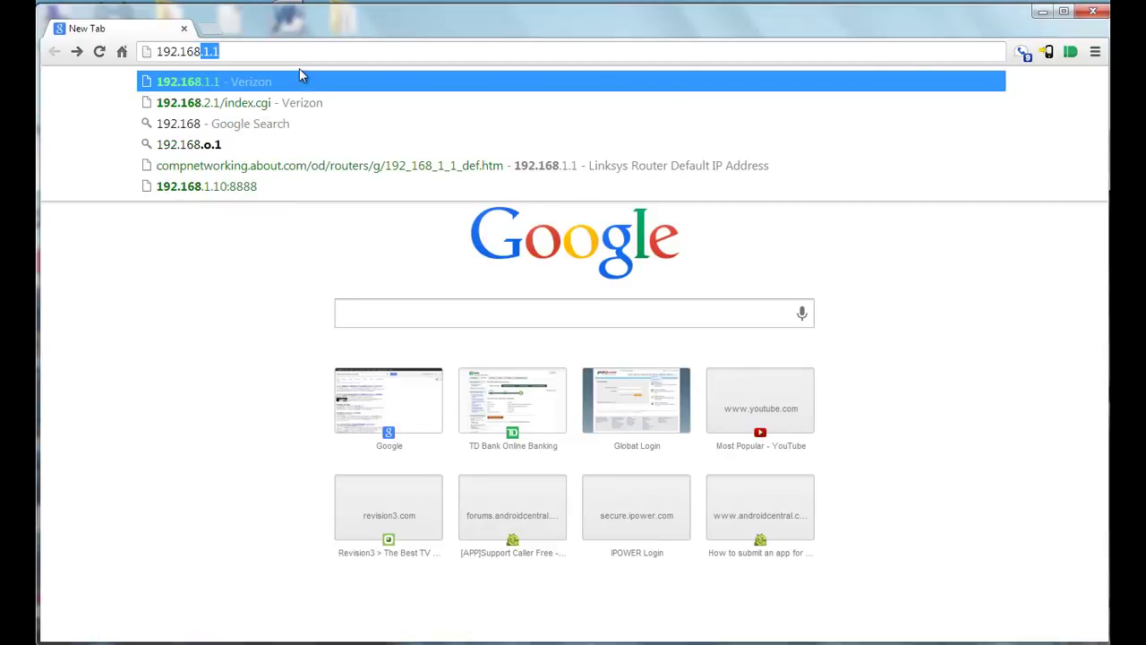
pyautogui.write('.0.')
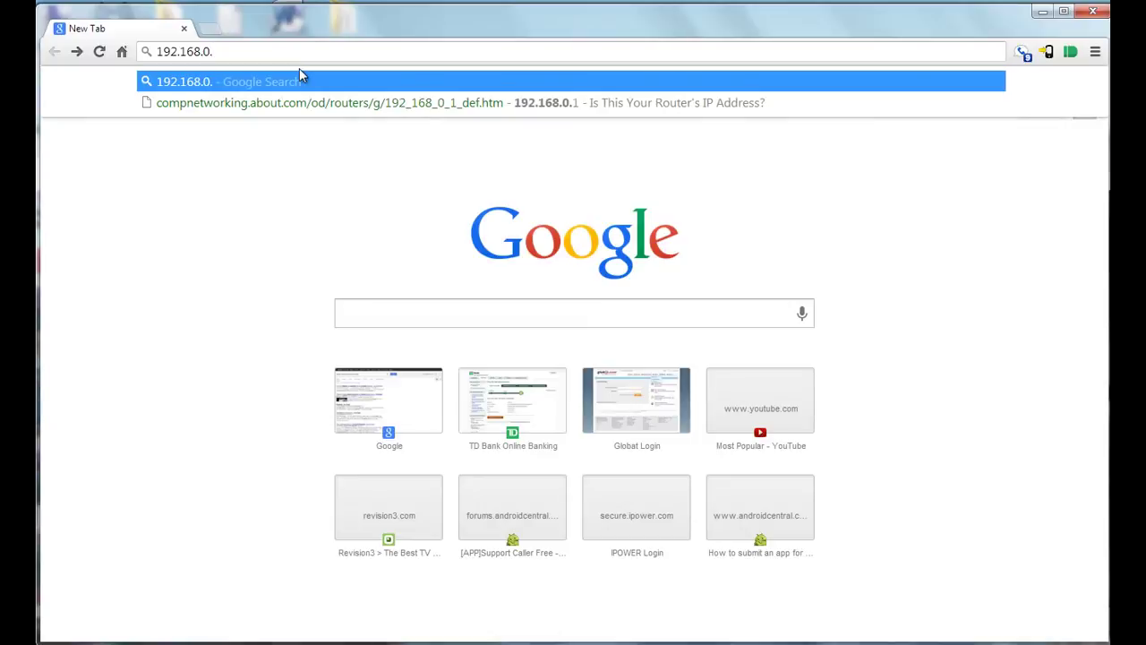
pyautogui.write('198:888')
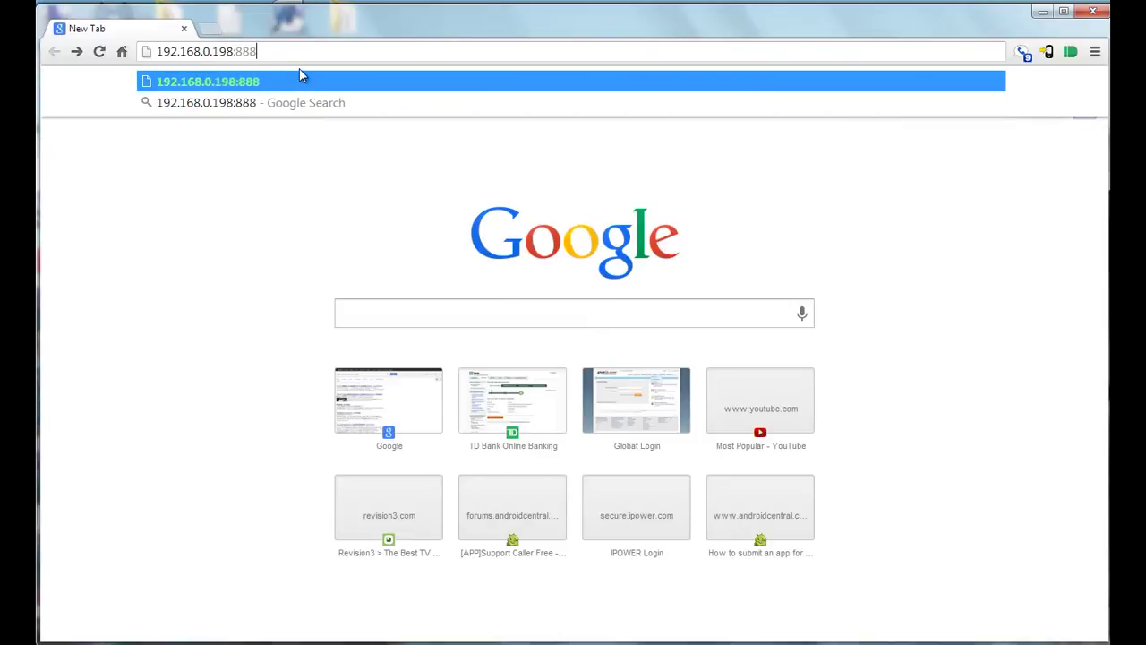
pyautogui.write('8')
pyautogui.press('Return')
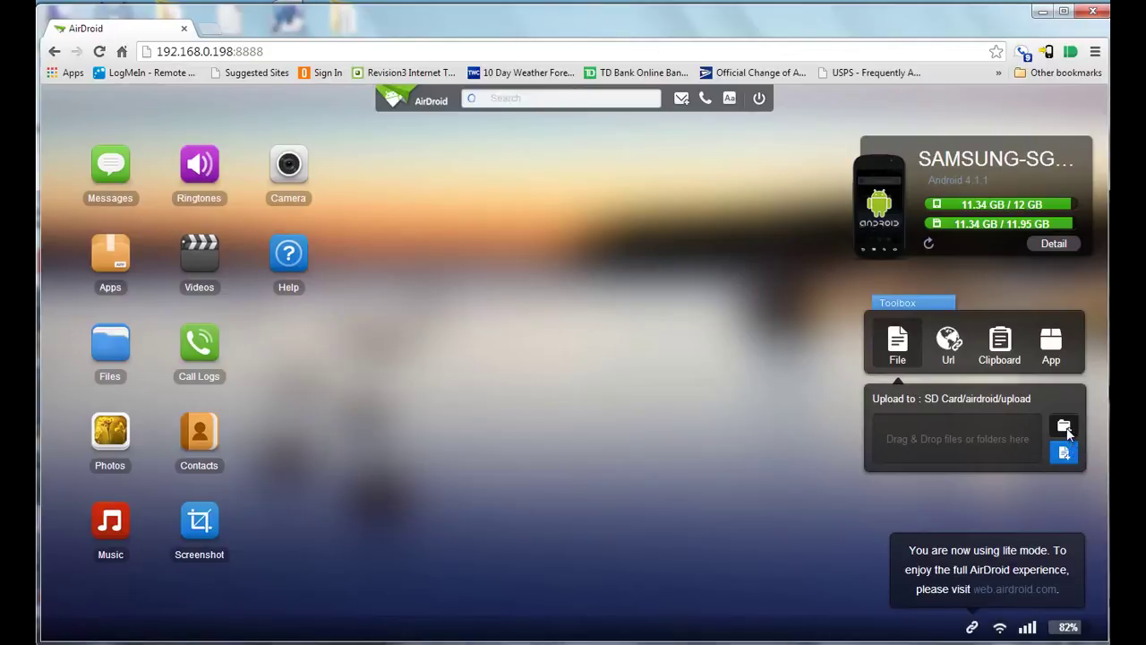
# - Upload the 9-2013 folder from my pics to SD Card/airdroid/upload
pyautogui.click(1065, 428)
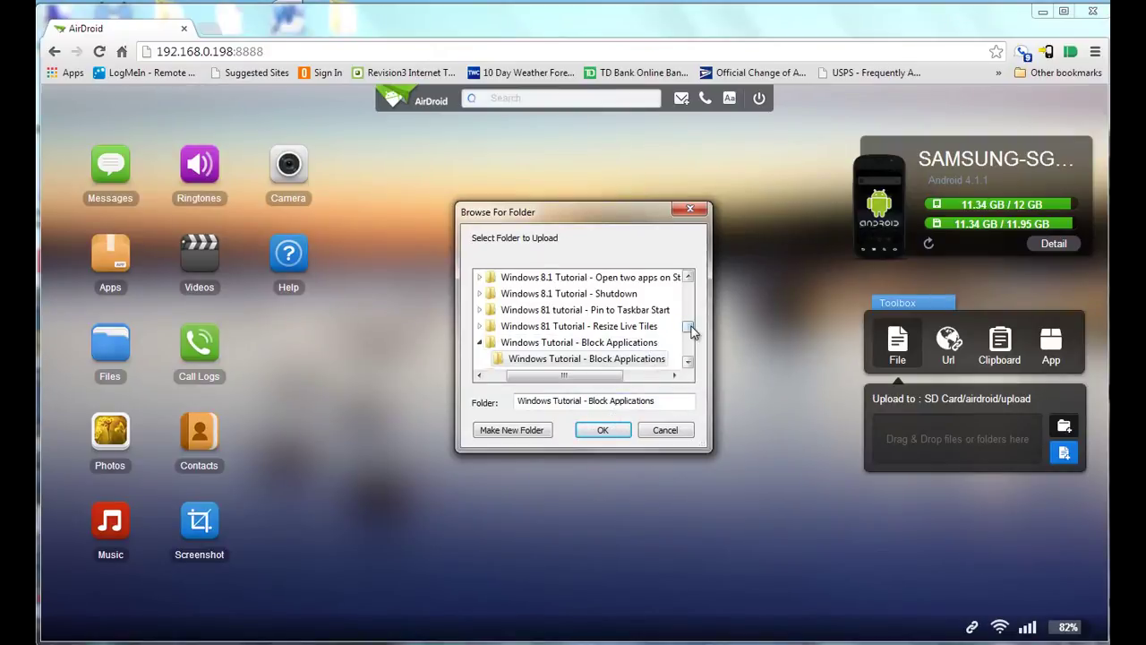
pyautogui.moveTo(687, 328); pyautogui.dragTo(691, 297)
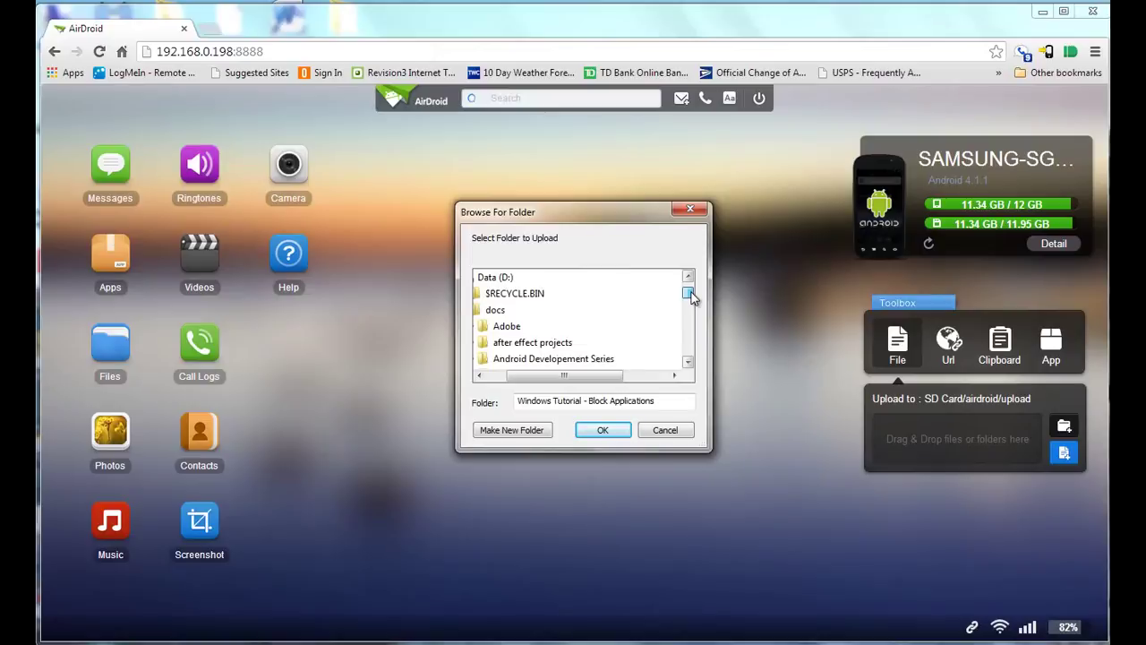
pyautogui.click(494, 310)
pyautogui.scroll(-2, 679, 347)
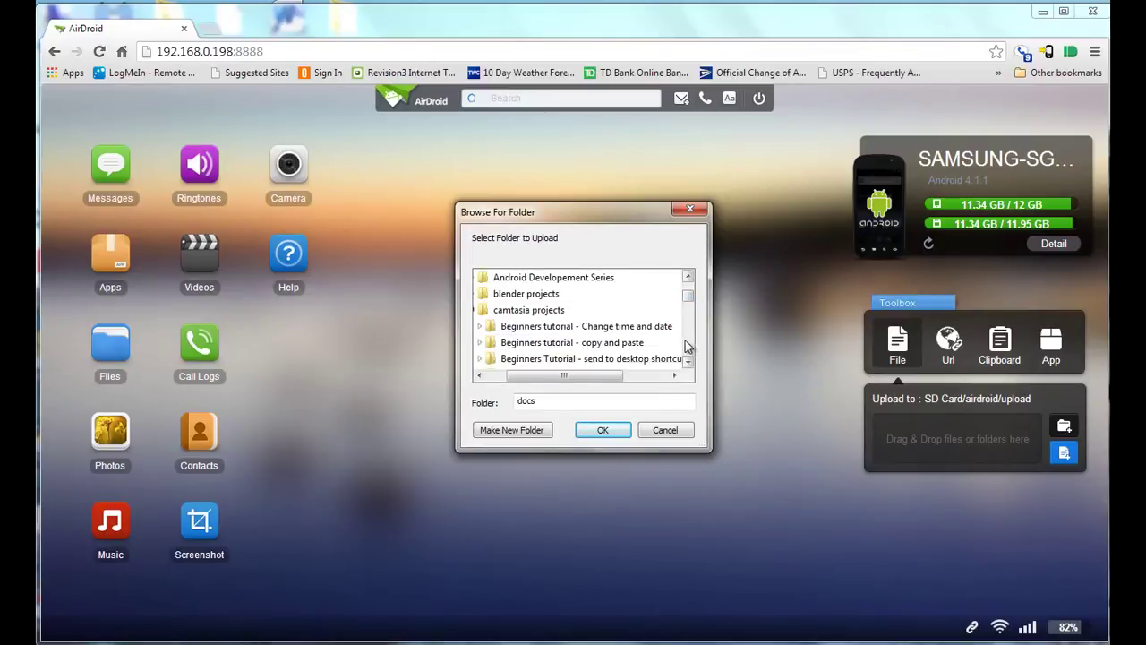
pyautogui.click(481, 312)
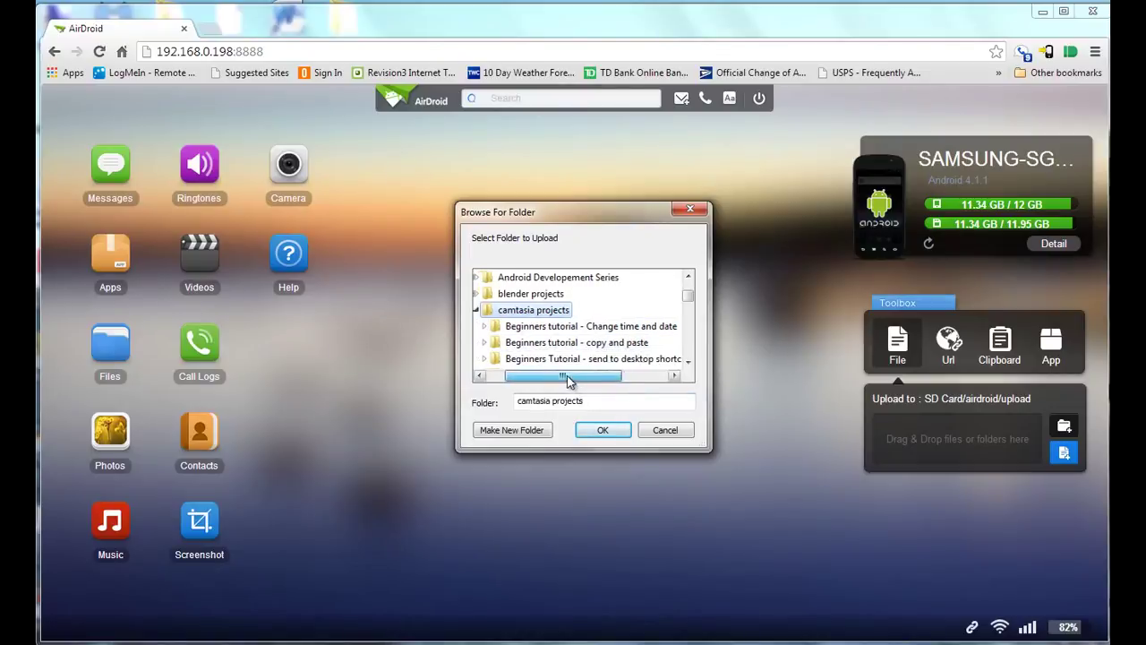
pyautogui.click(505, 311)
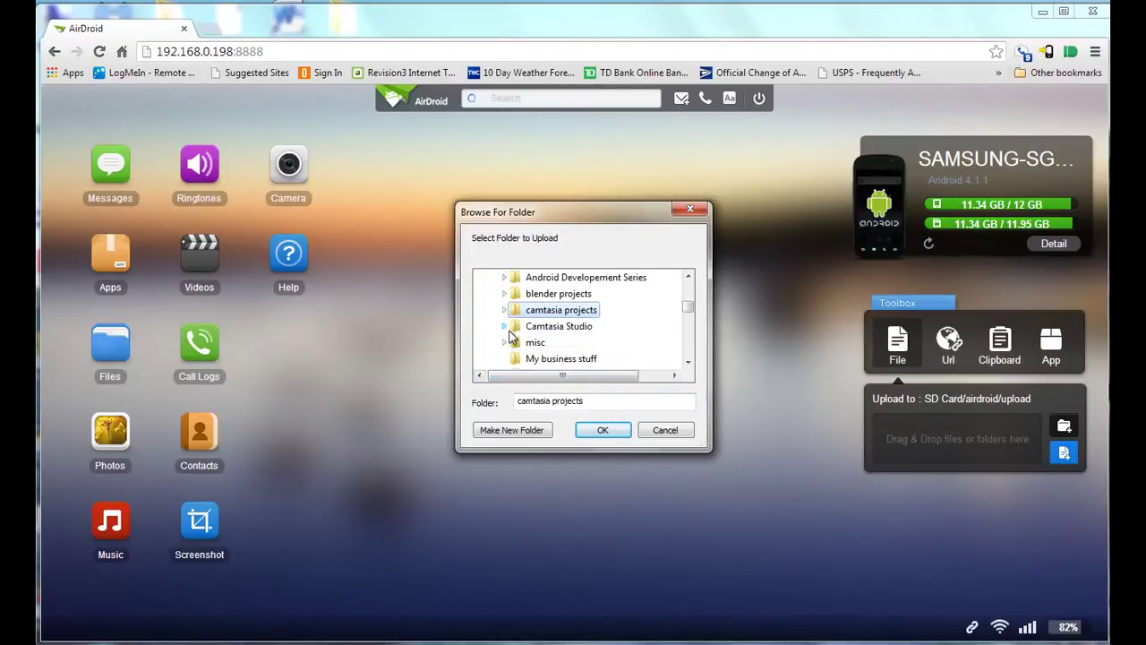
pyautogui.click(691, 352)
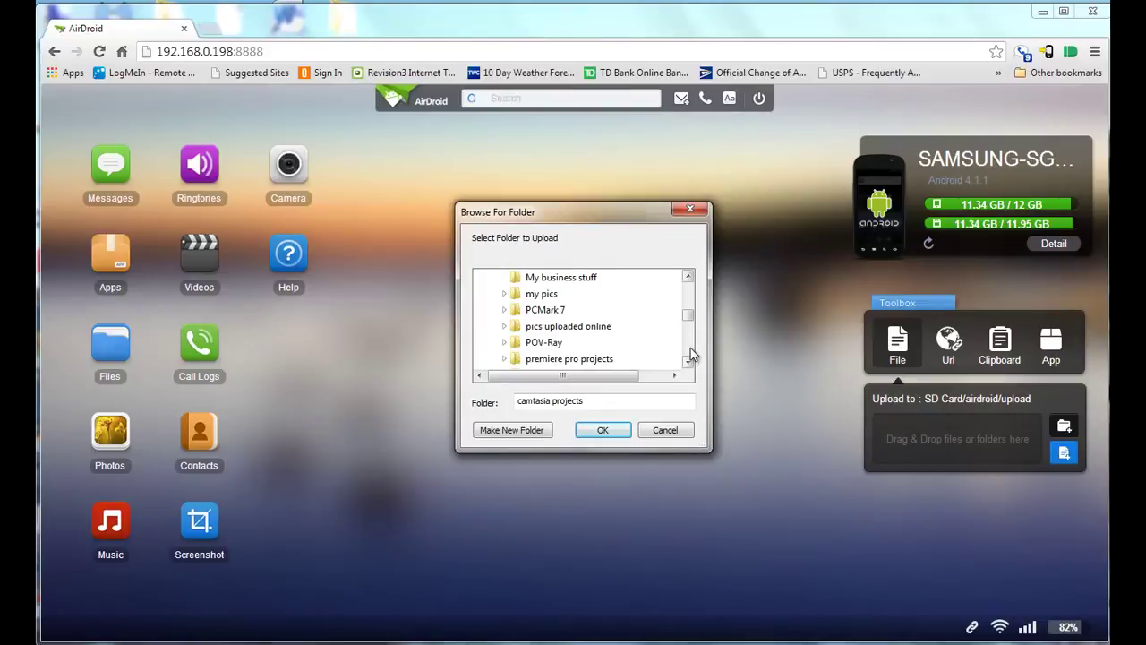
pyautogui.click(504, 293)
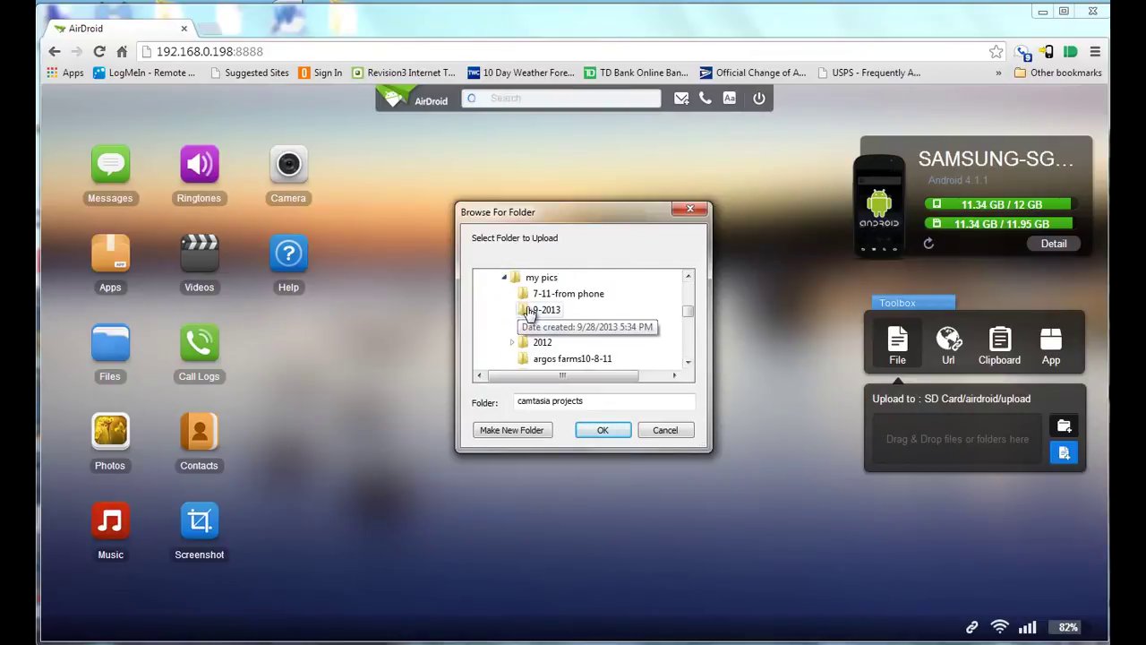
pyautogui.click(533, 310)
pyautogui.click(597, 432)
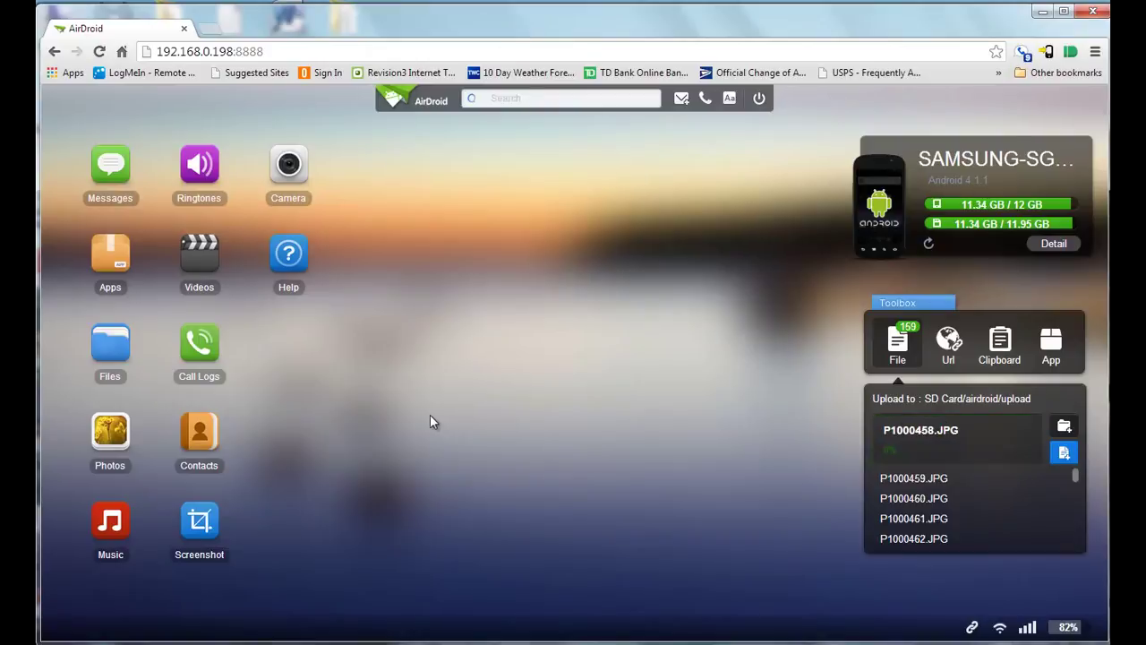
# - Open the phone's Files window and shift it left to reveal upload progress
pyautogui.click(125, 356)
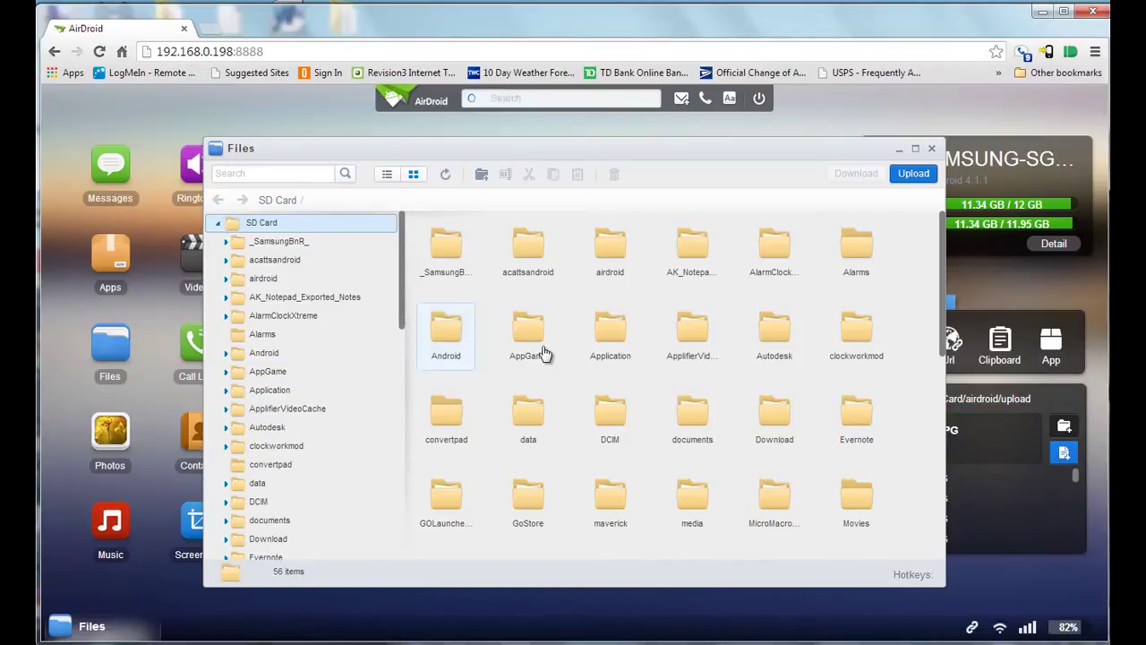
pyautogui.scroll(-2, 537, 349)
pyautogui.scroll(-4, 543, 353)
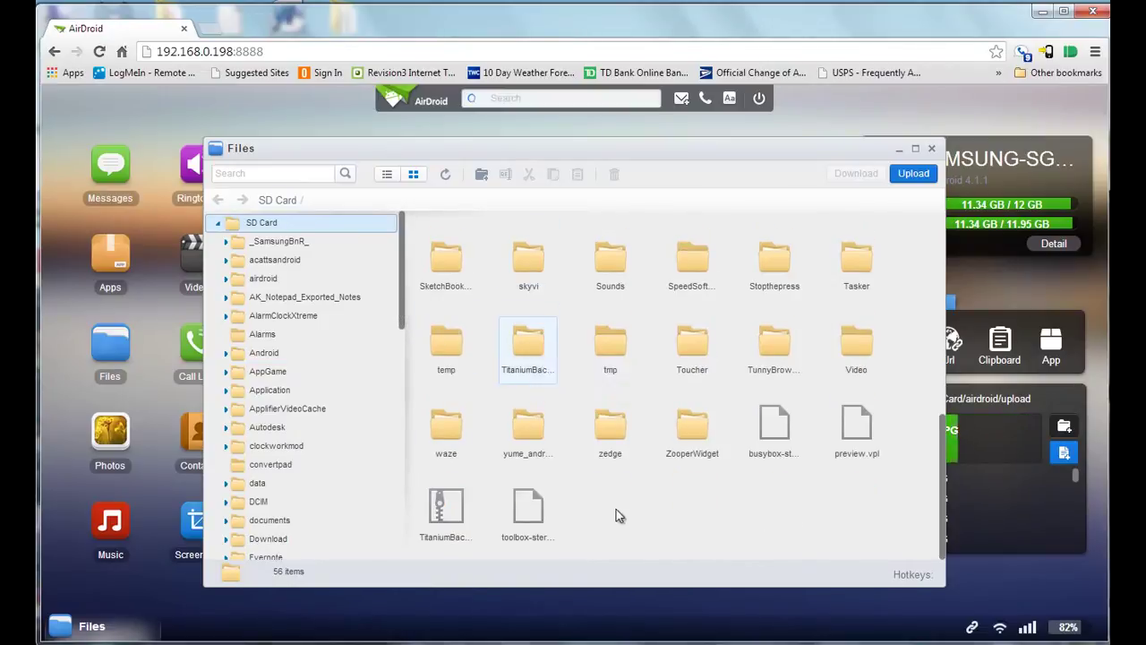
pyautogui.scroll(5, 690, 514)
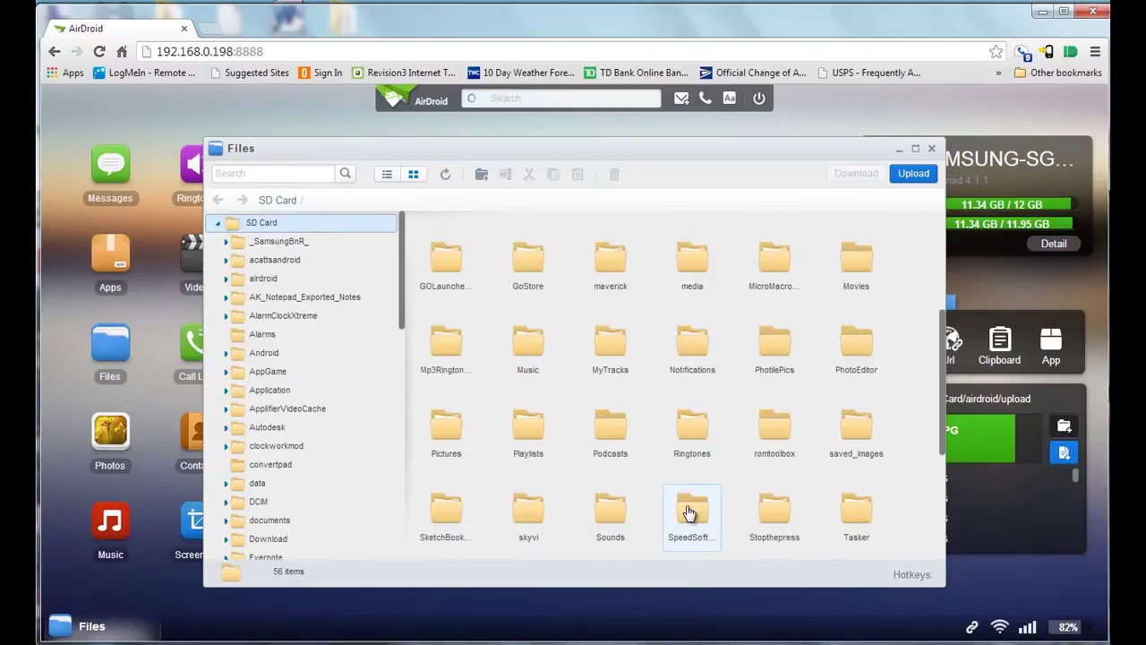
pyautogui.scroll(2, 690, 513)
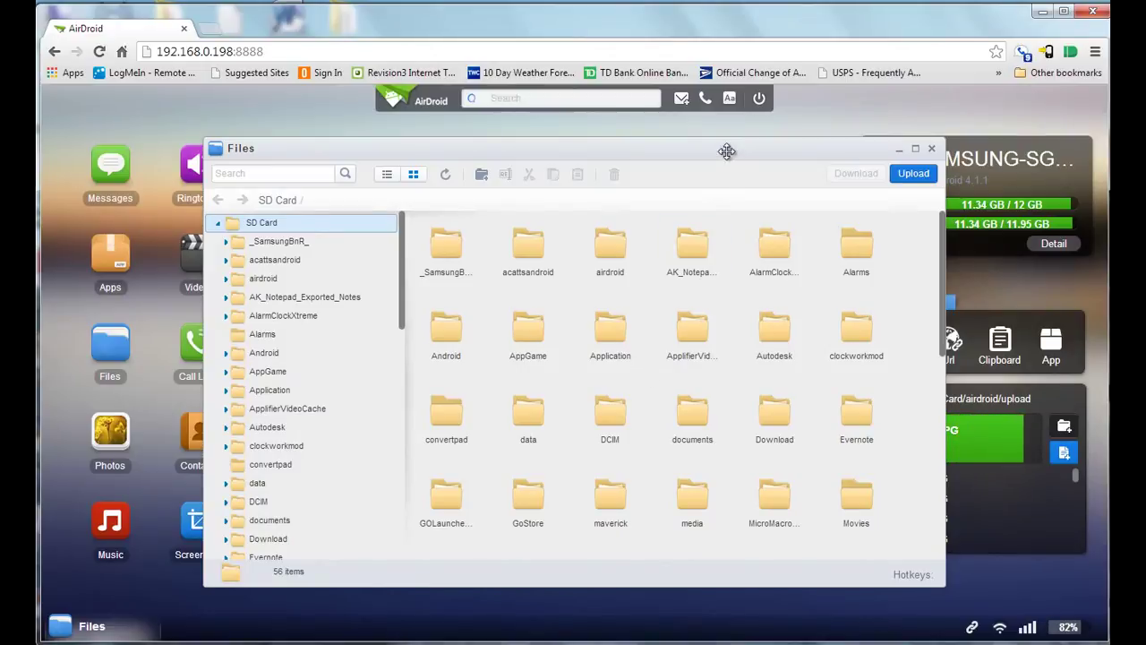
pyautogui.moveTo(727, 150); pyautogui.dragTo(570, 146)
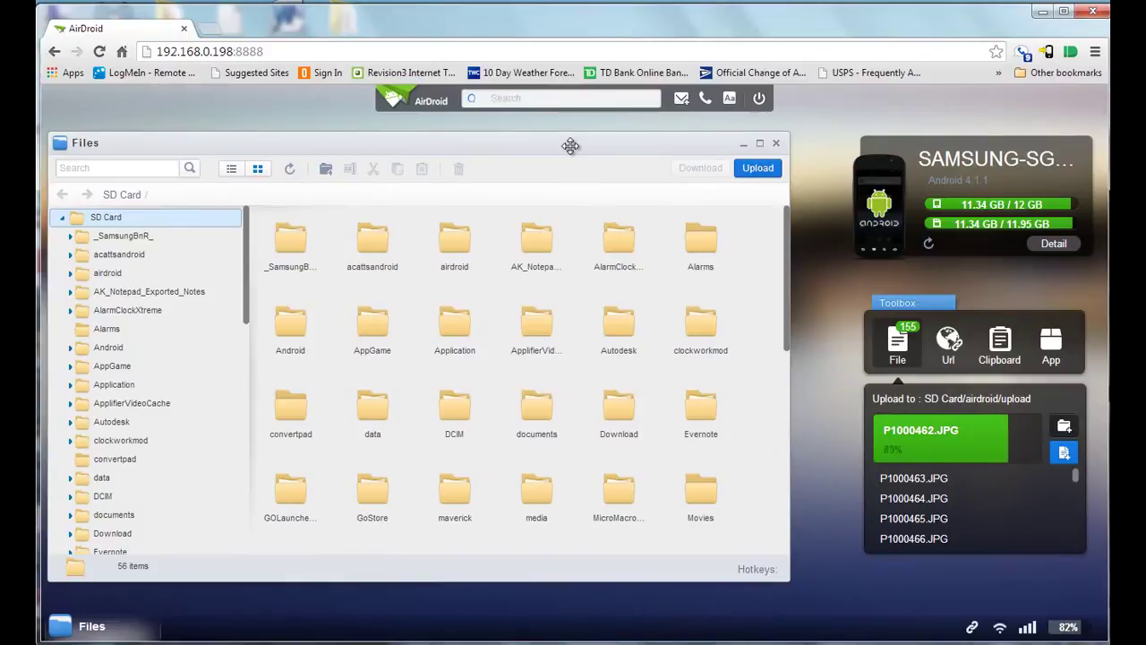
# - Navigate into airdroid/upload/9-2013 to view the uploaded photos
pyautogui.click(452, 247)
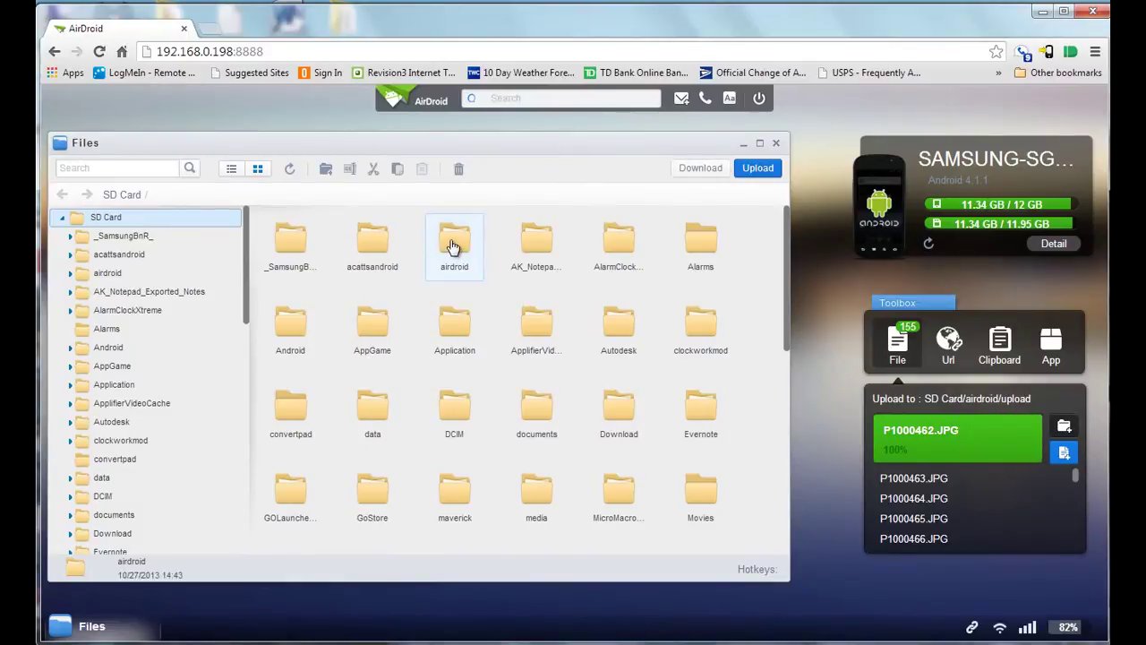
pyautogui.doubleClick(452, 247)
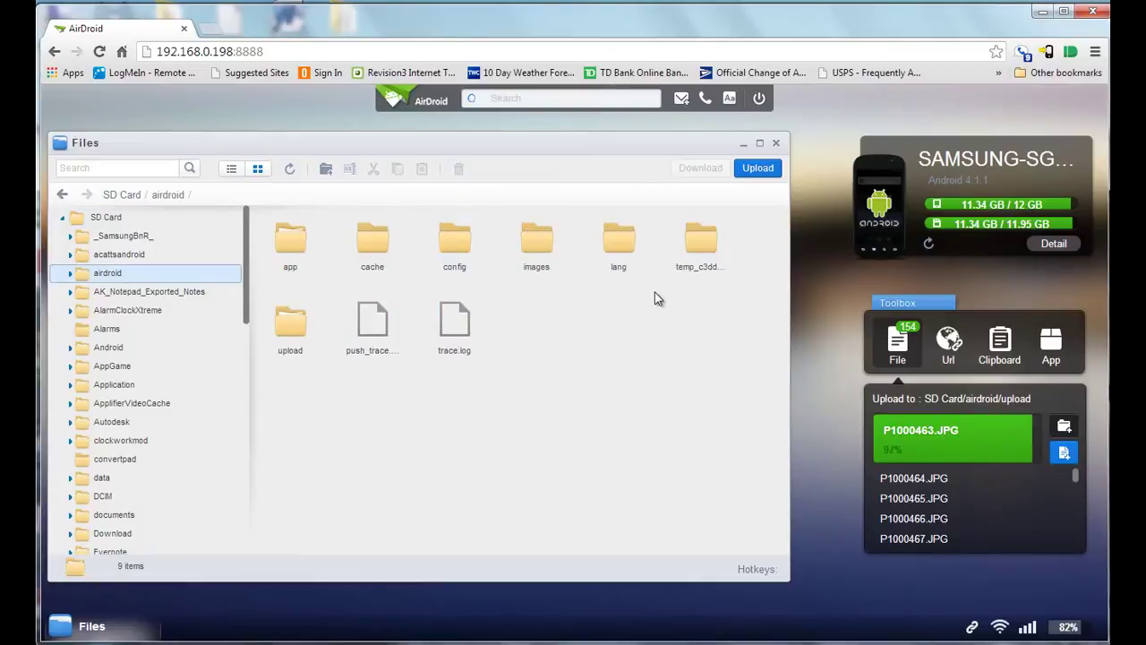
pyautogui.click(285, 329)
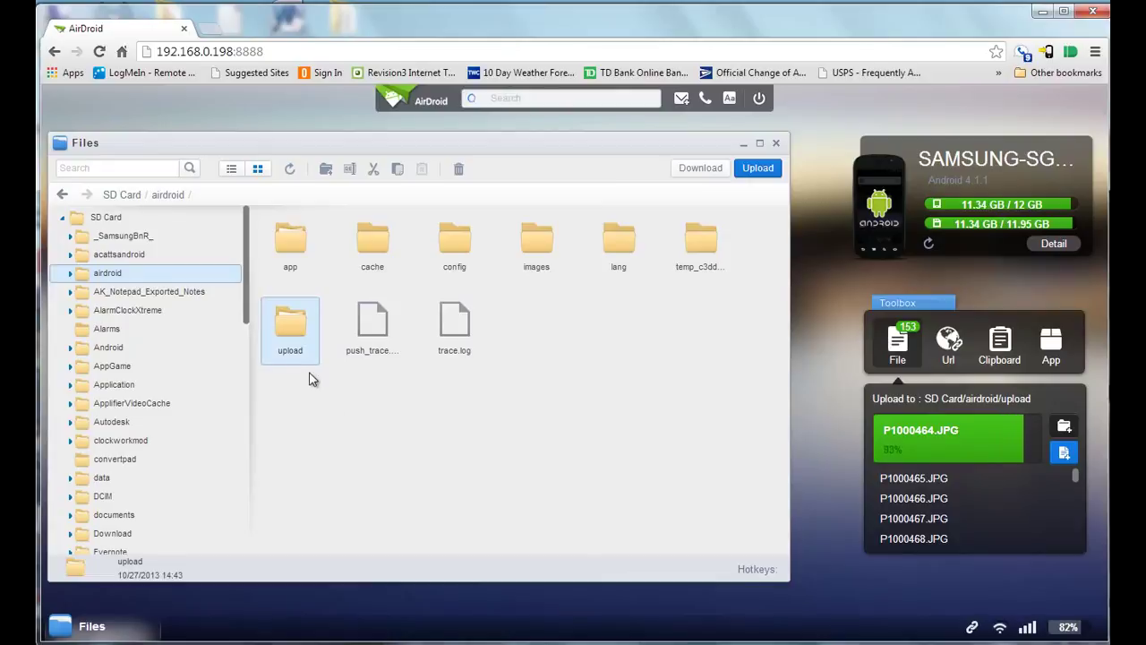
pyautogui.doubleClick(290, 320)
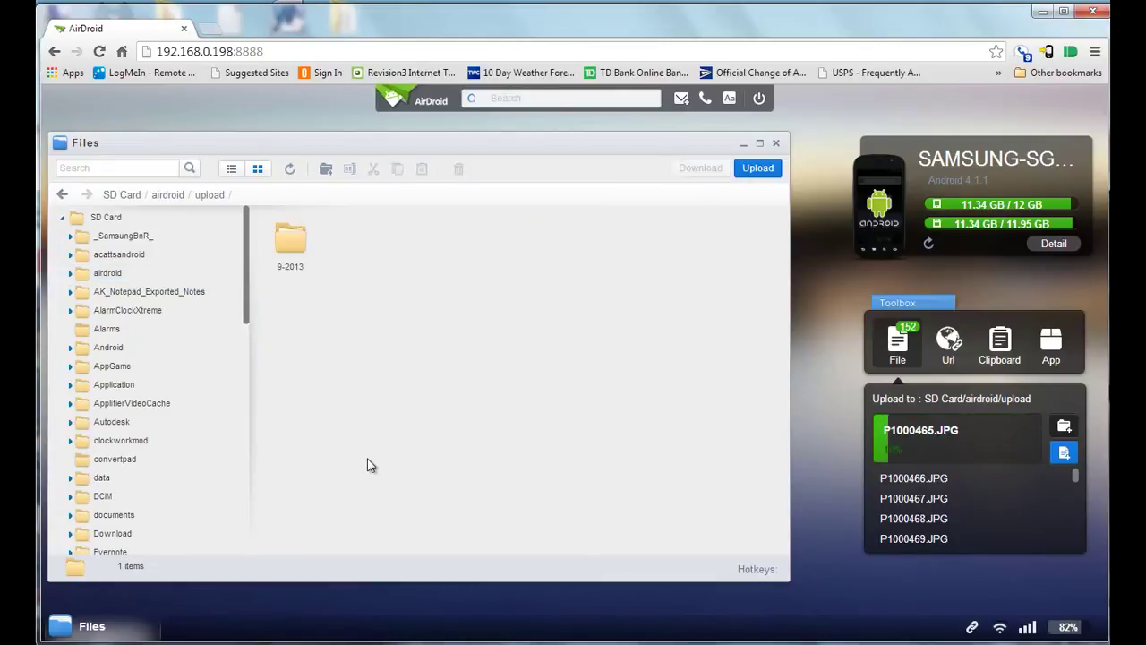
pyautogui.doubleClick(299, 255)
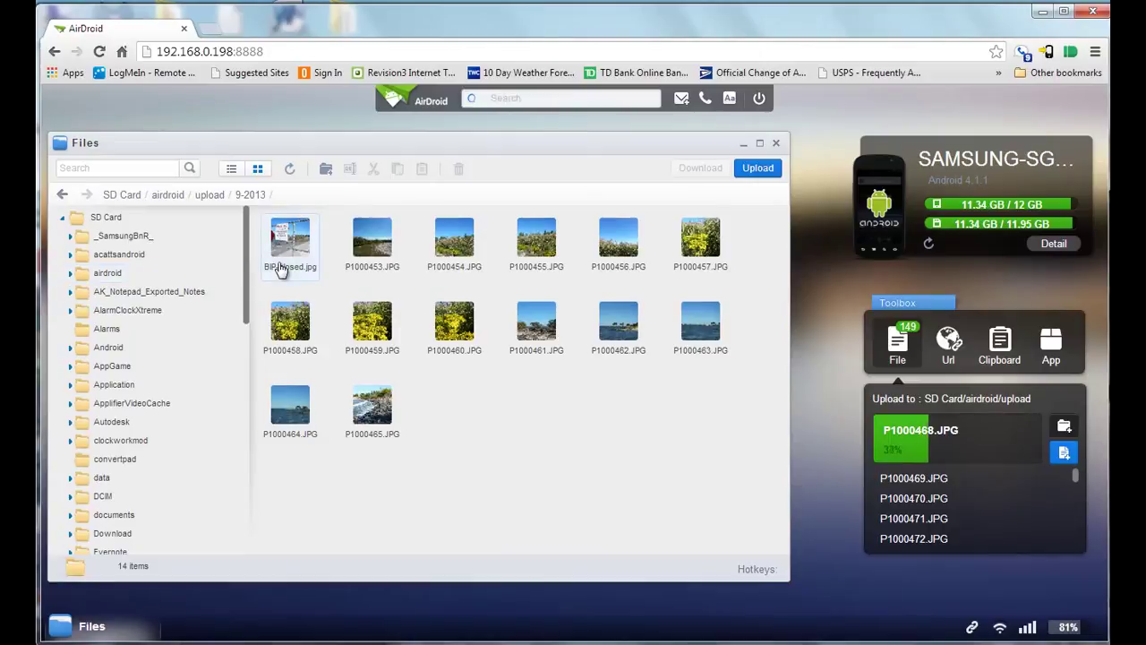
# - Refresh the phone's storage figures so they show 11.50 GB
pyautogui.click(930, 247)
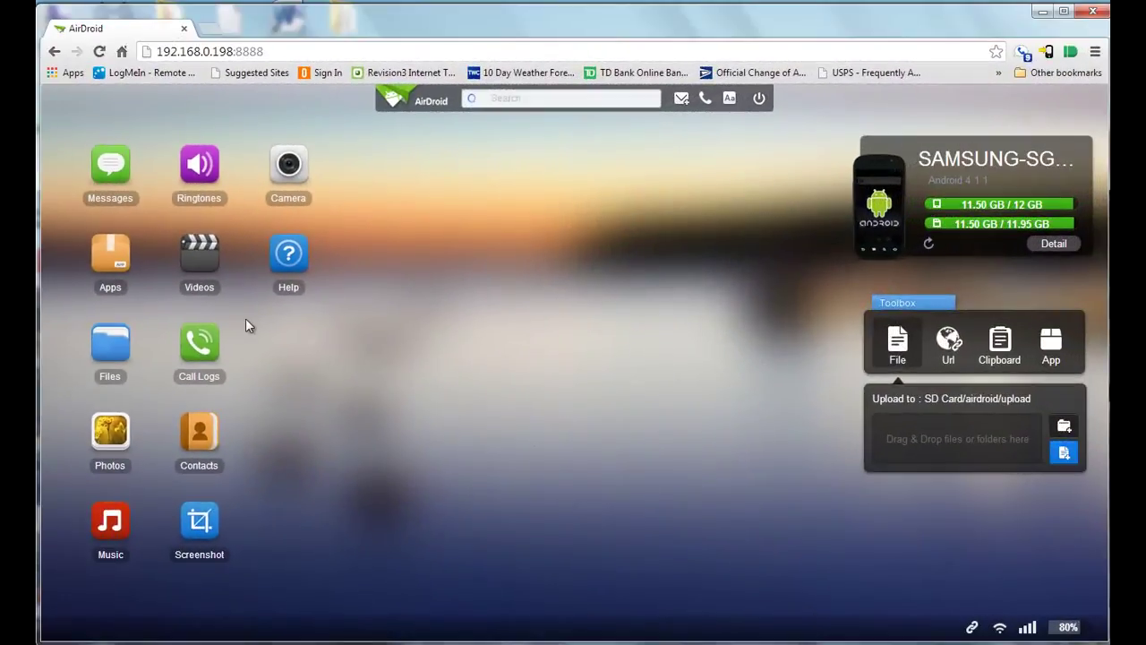
# - Cut the 9-2013 folder from SD Card/airdroid/upload in the Files window
pyautogui.click(107, 342)
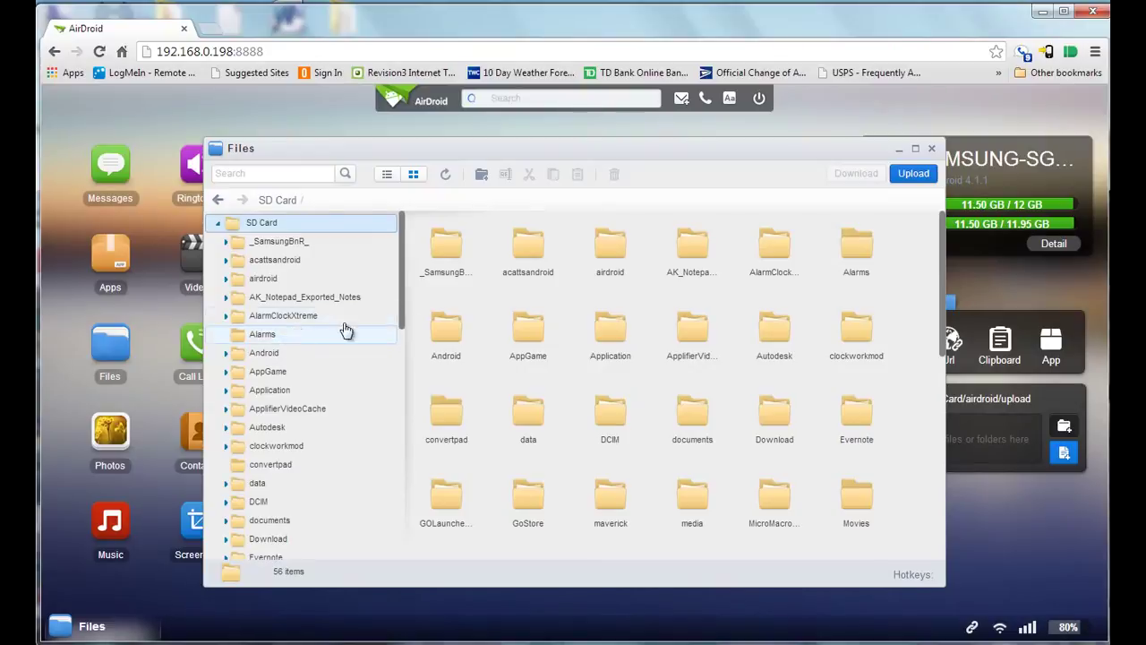
pyautogui.click(610, 253)
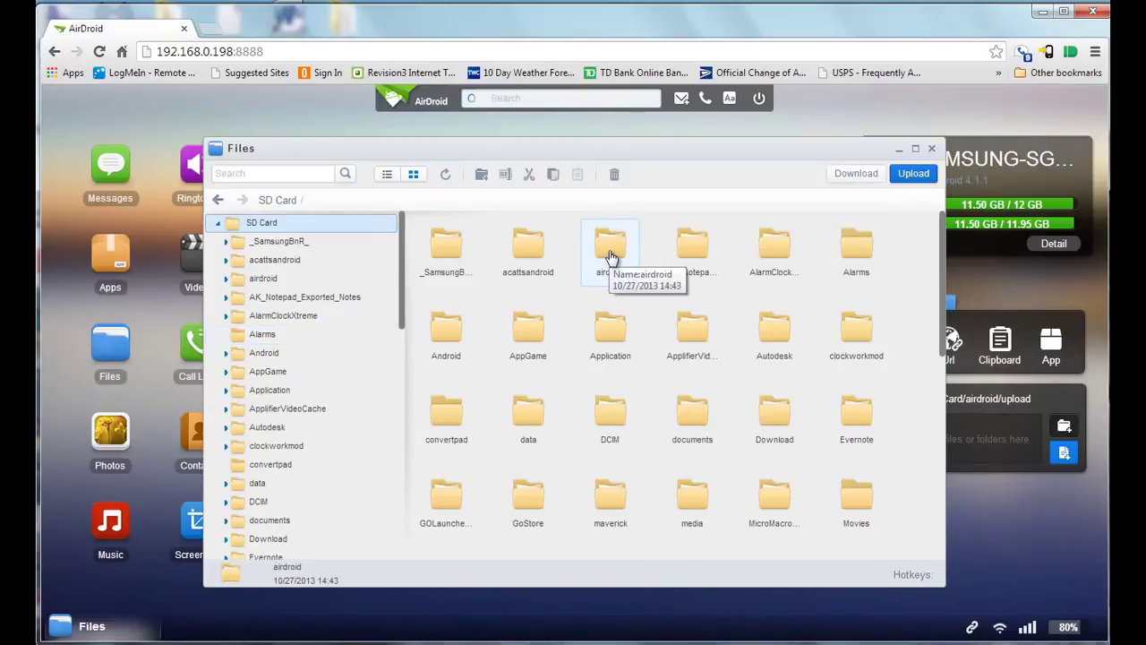
pyautogui.doubleClick(610, 256)
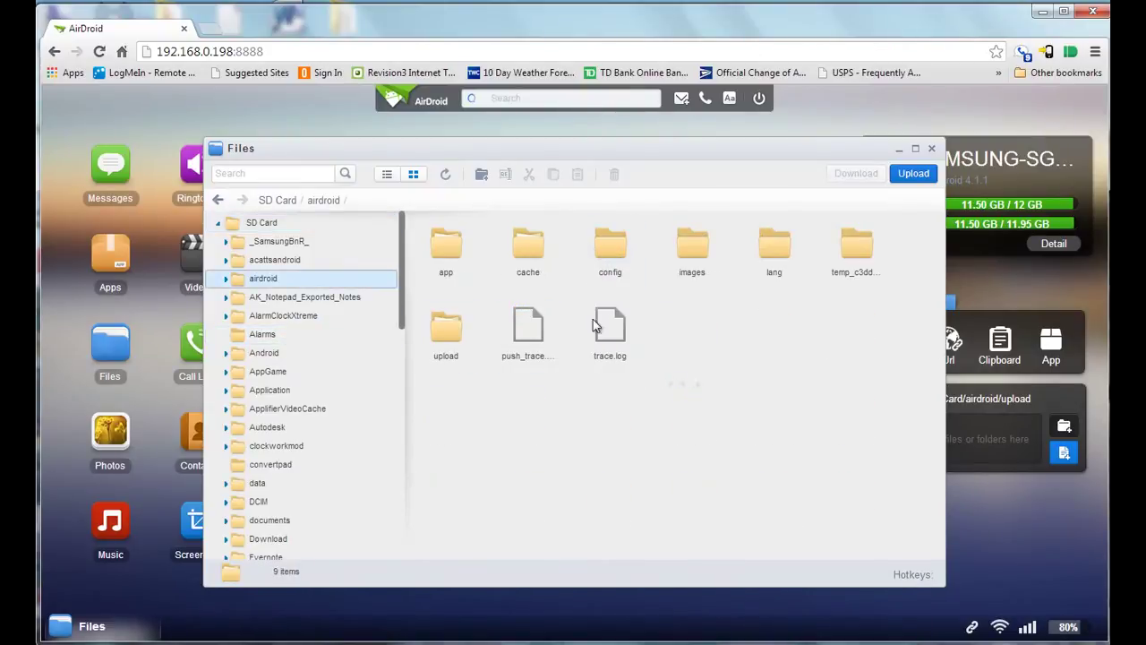
pyautogui.doubleClick(457, 331)
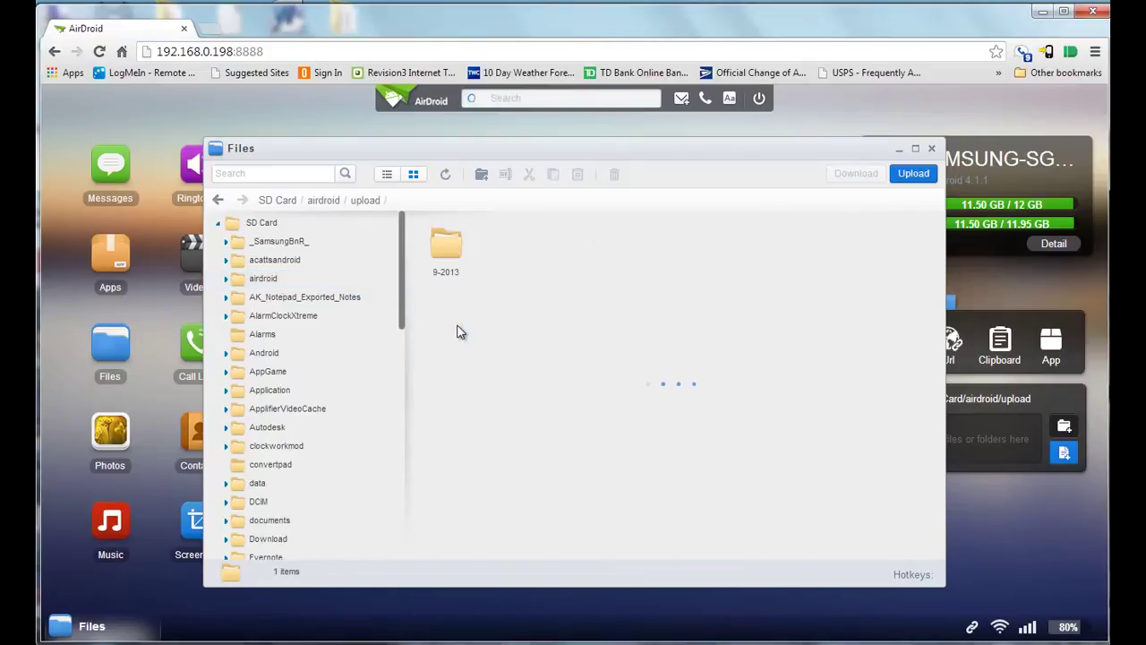
pyautogui.rightClick(451, 257)
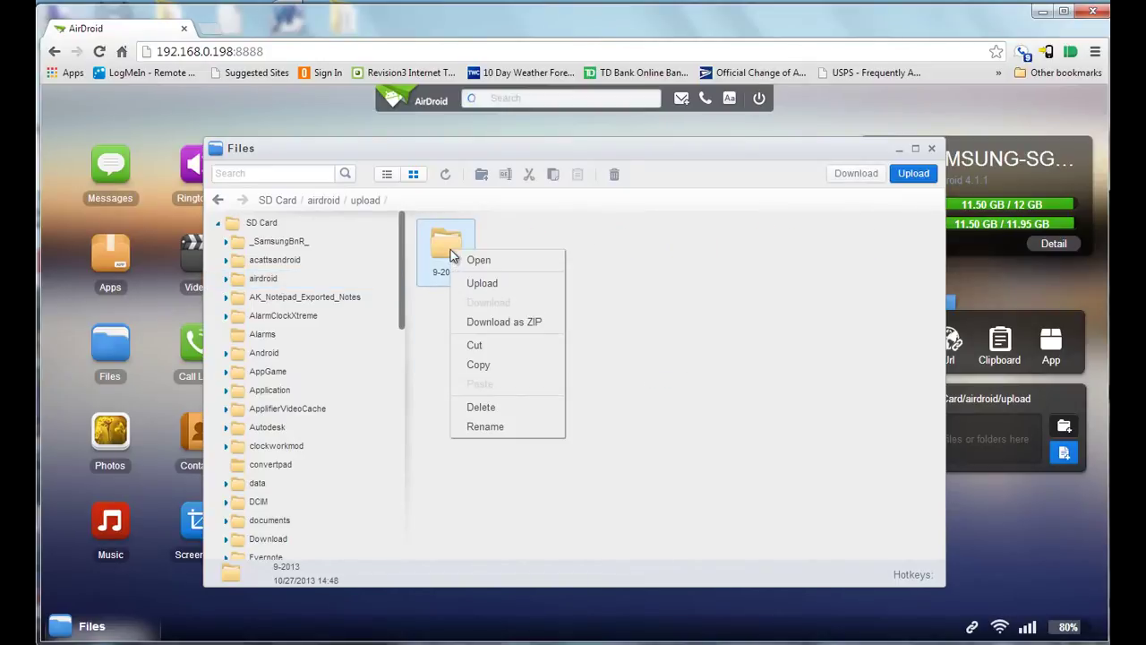
pyautogui.click(475, 345)
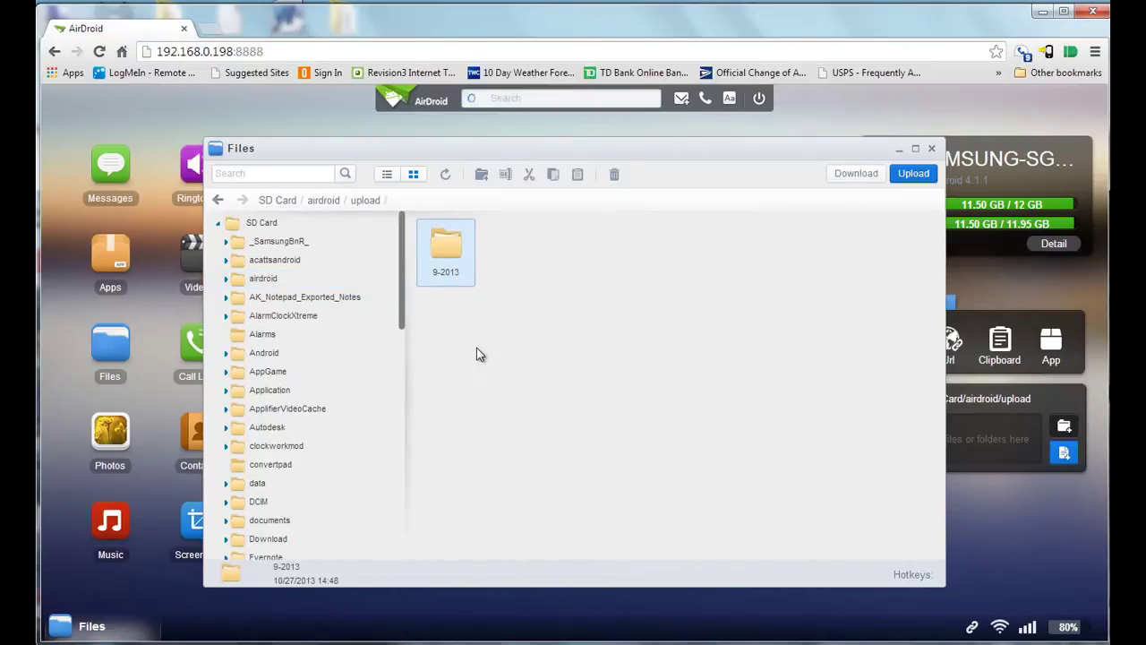
# - Go to External SD/Download and bring up its context menu for pasting
pyautogui.click(217, 199)
pyautogui.click(218, 222)
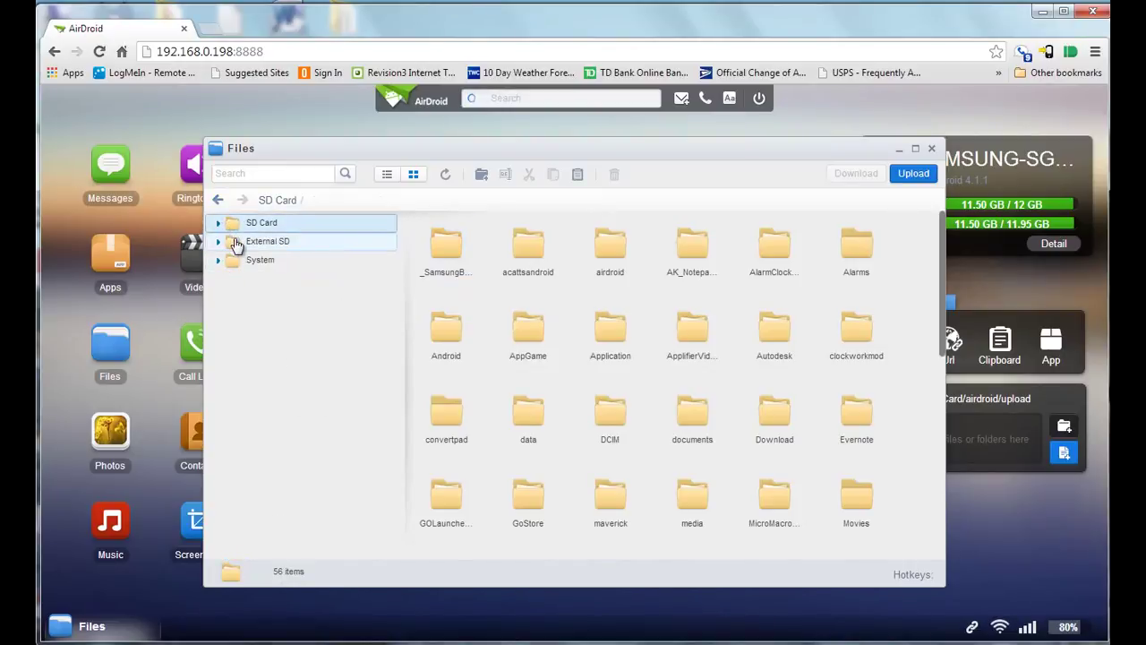
pyautogui.click(237, 245)
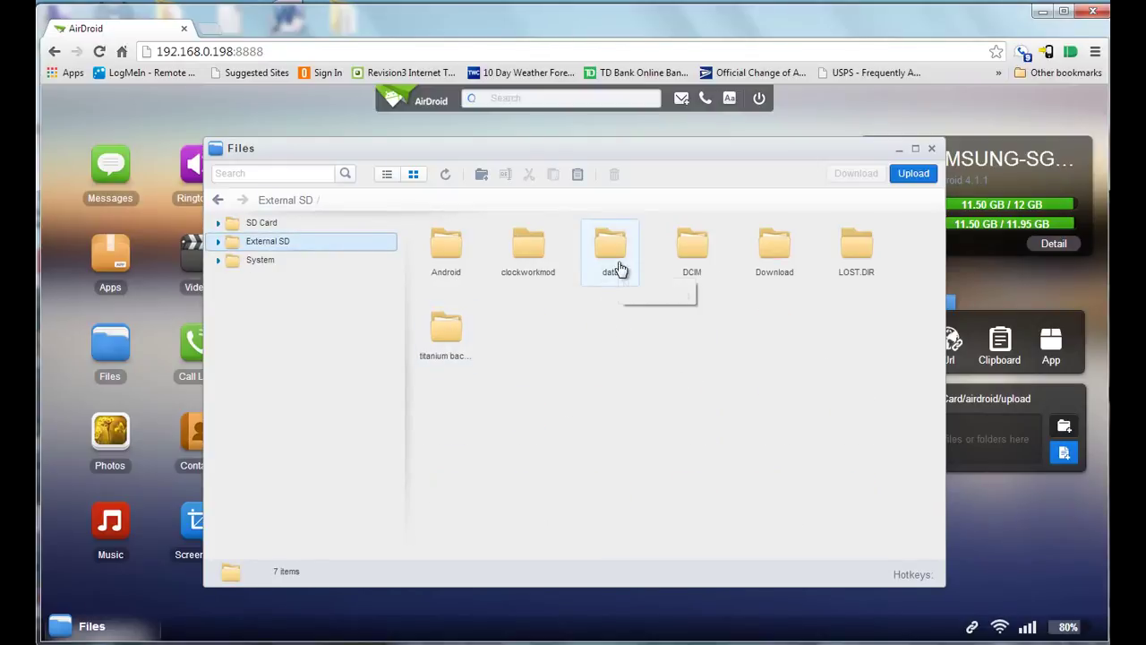
pyautogui.doubleClick(771, 251)
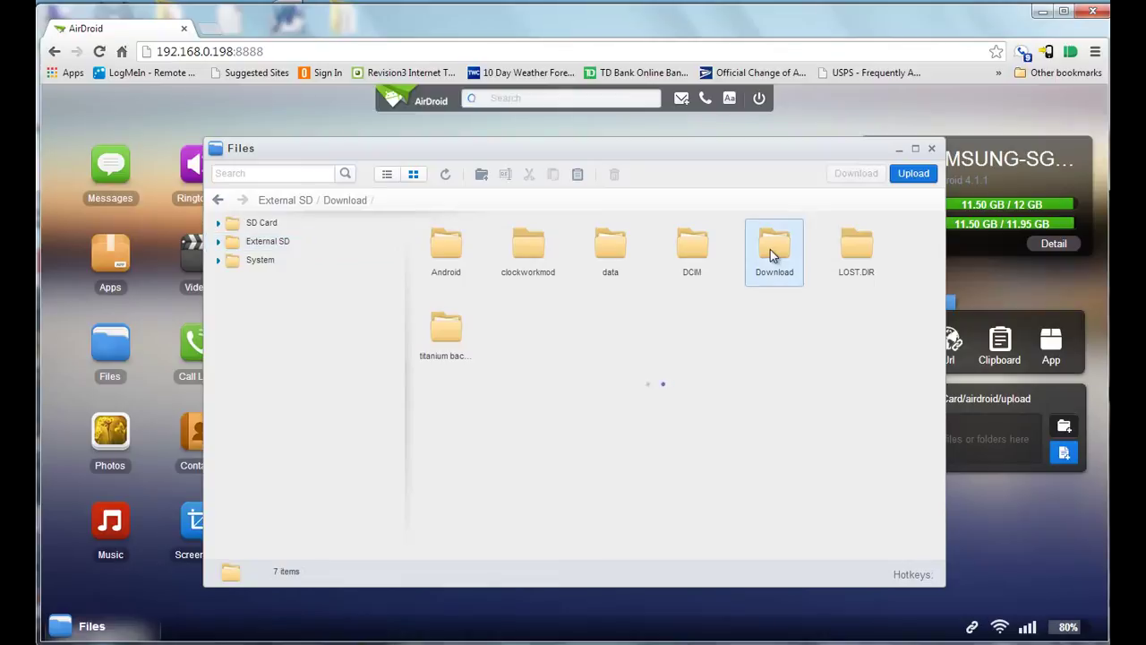
pyautogui.rightClick(542, 316)
# - Paste 9-2013 into External SD/Download, refresh storage to 11.32 GB, and close Files
pyautogui.click(561, 345)
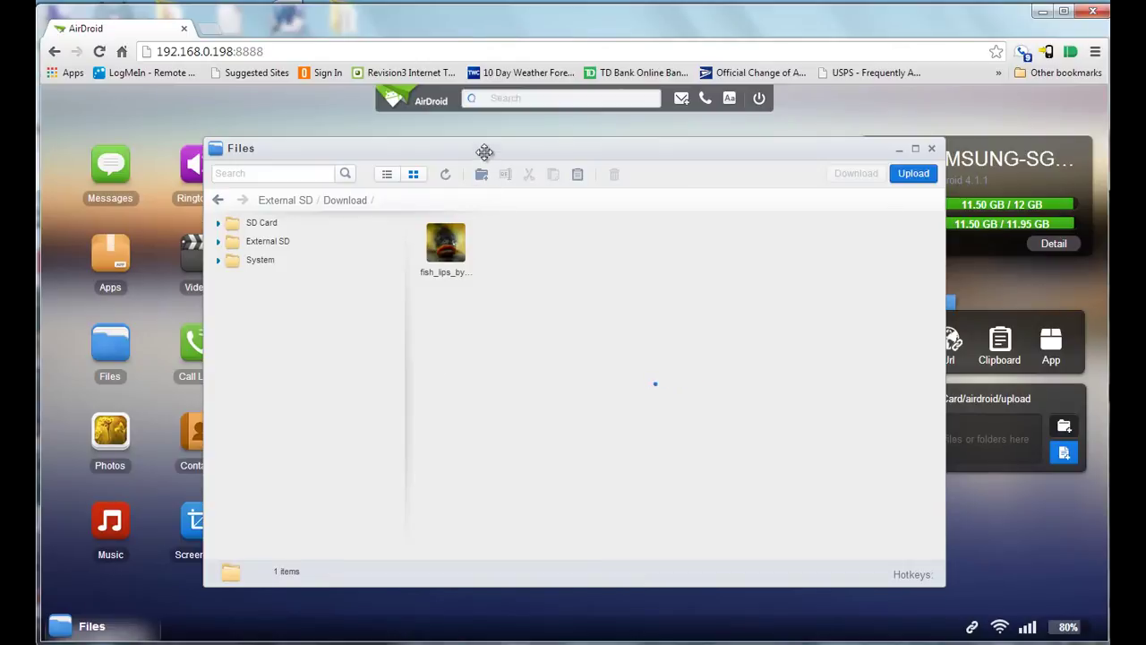
pyautogui.moveTo(485, 151); pyautogui.dragTo(353, 123)
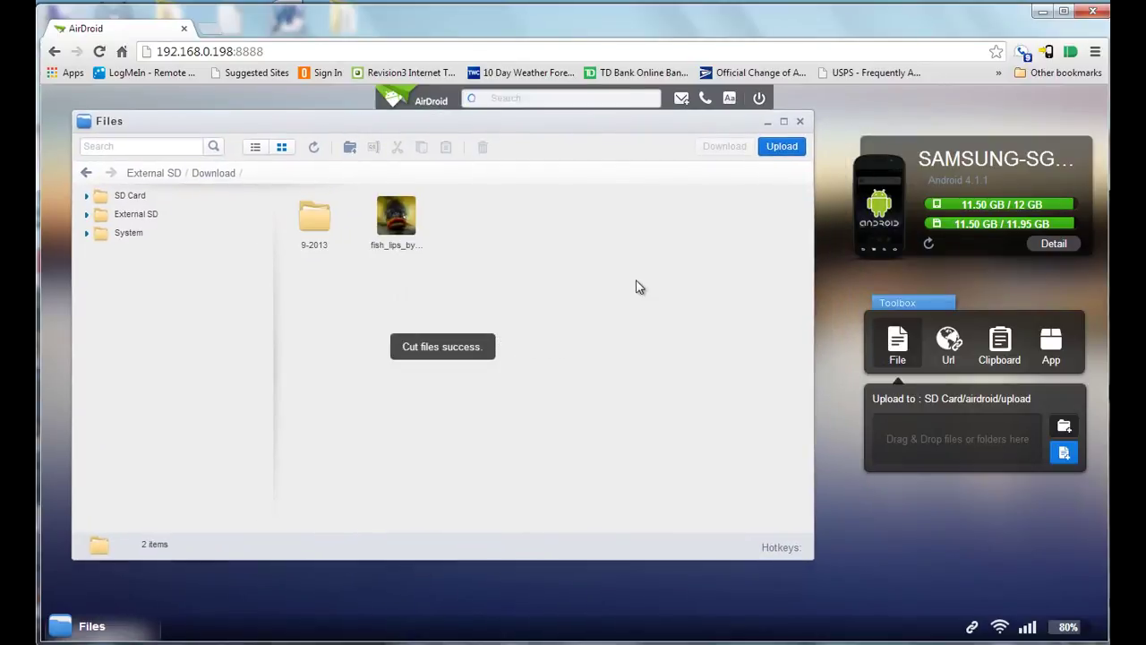
pyautogui.click(930, 244)
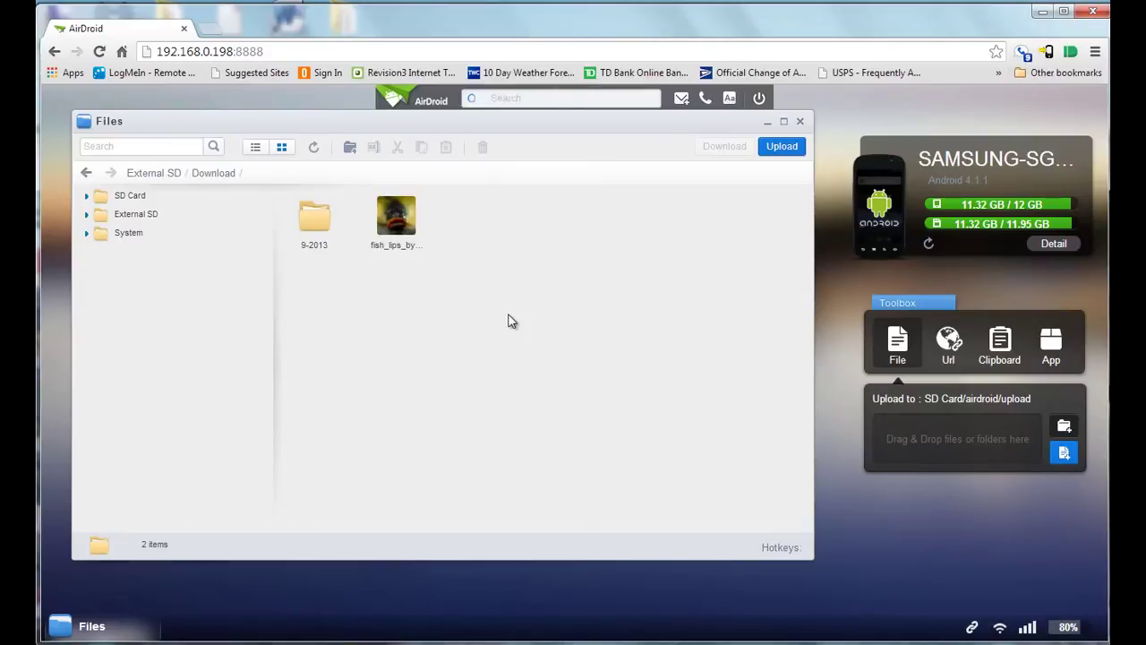
pyautogui.click(801, 123)
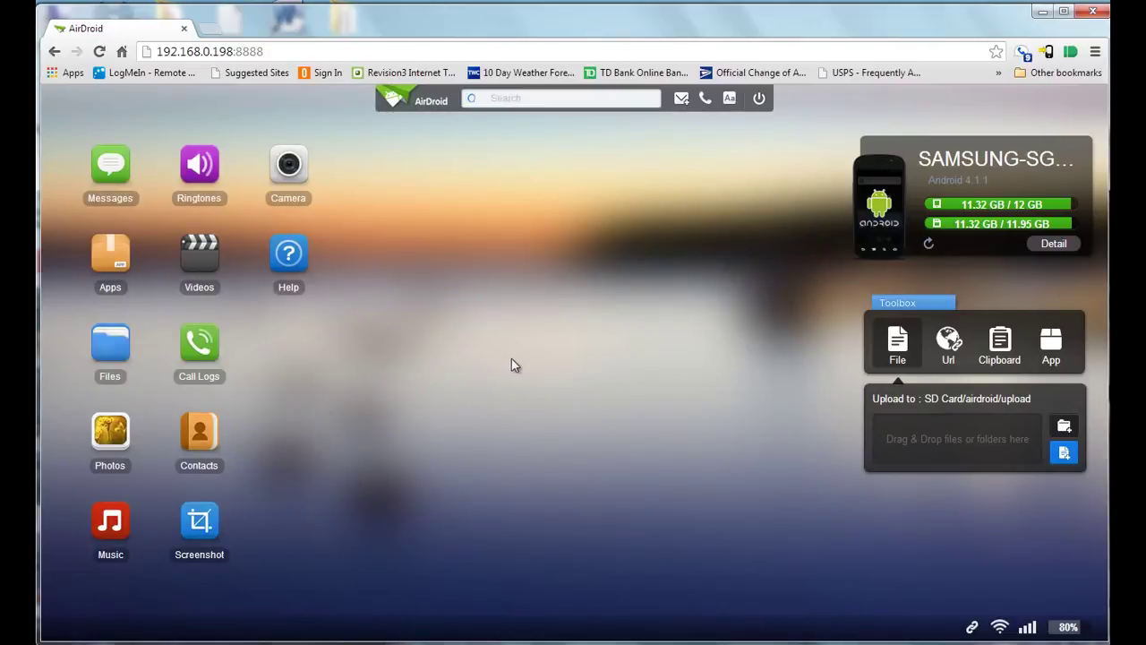
# - Sign out of the AirDroid web session and quit the page
pyautogui.click(759, 98)
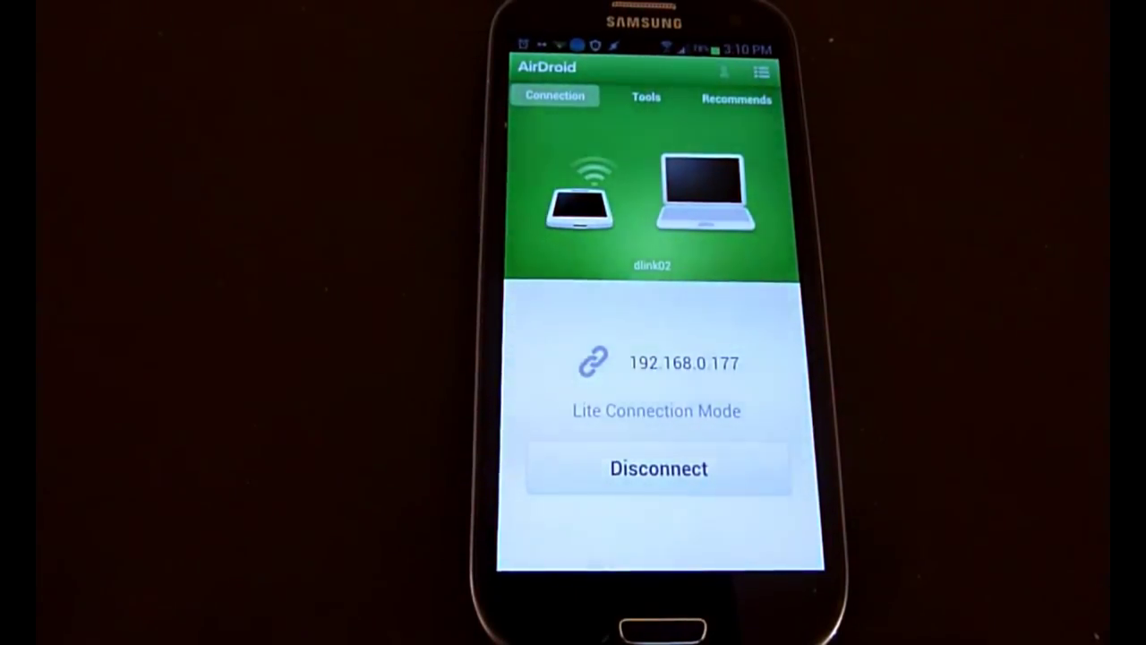
# - Disconnect AirDroid from the PC and exit the app
pyautogui.click(694, 466)
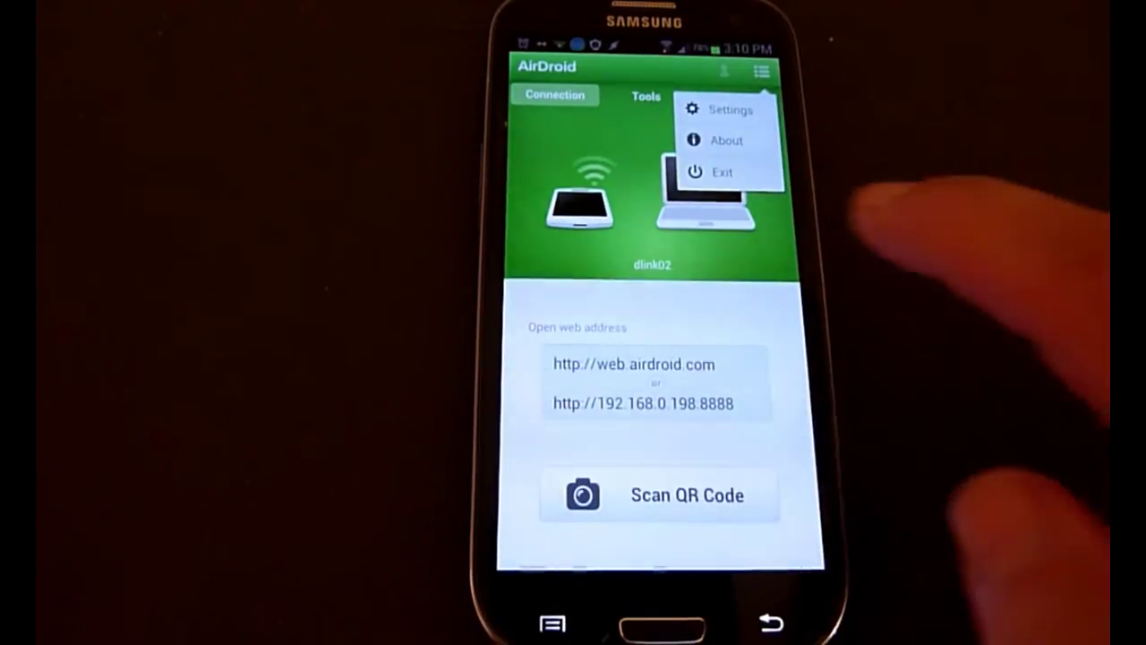
pyautogui.click(721, 172)
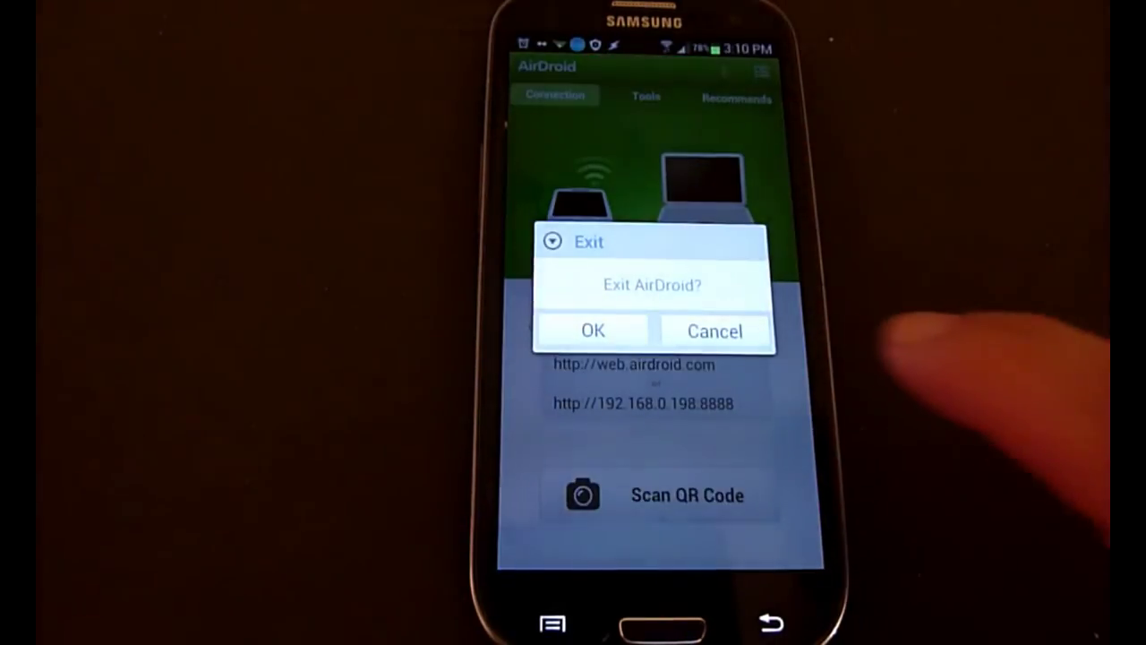
pyautogui.click(573, 324)
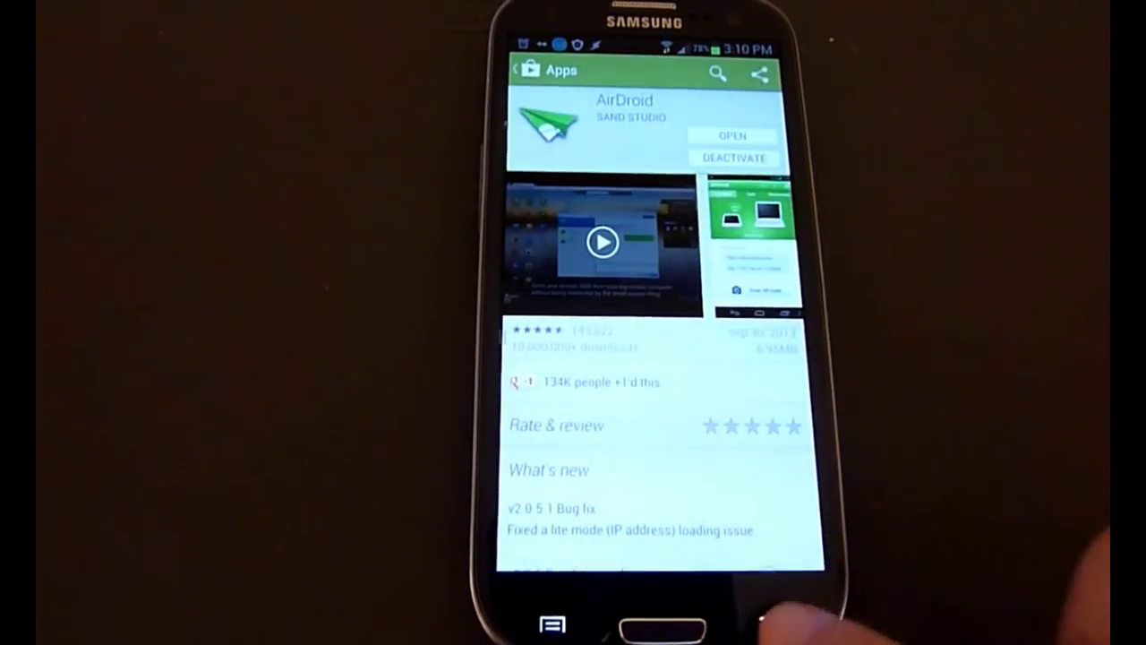
# - Back out of Google Play to the phone's home screen
pyautogui.click(770, 623)
pyautogui.click(770, 622)
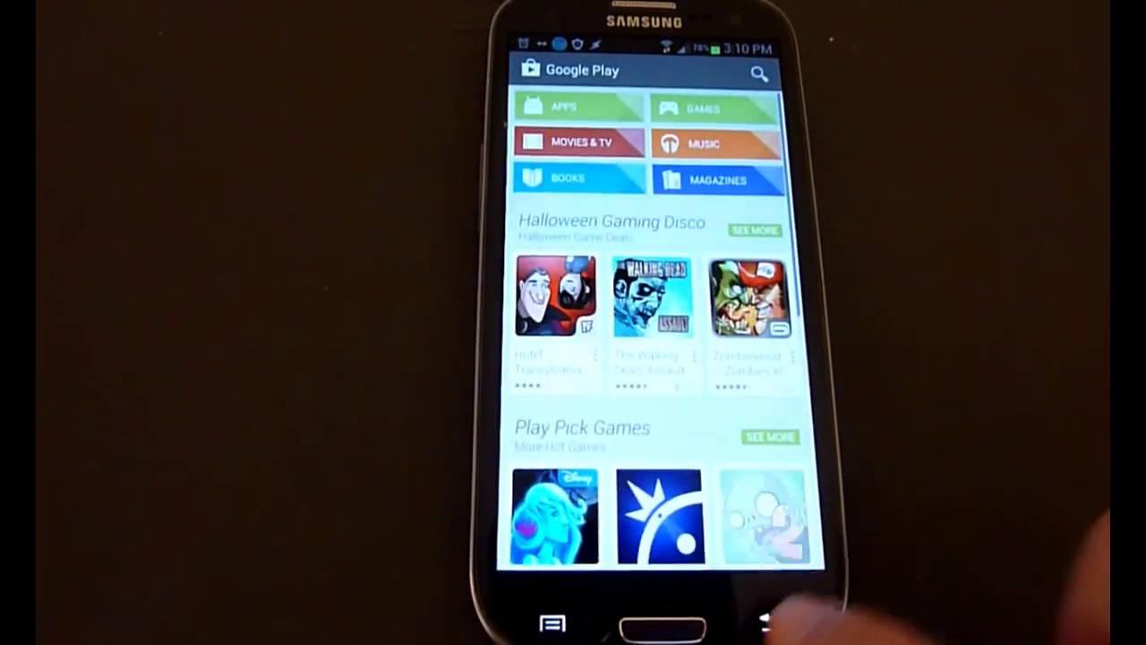
pyautogui.click(770, 622)
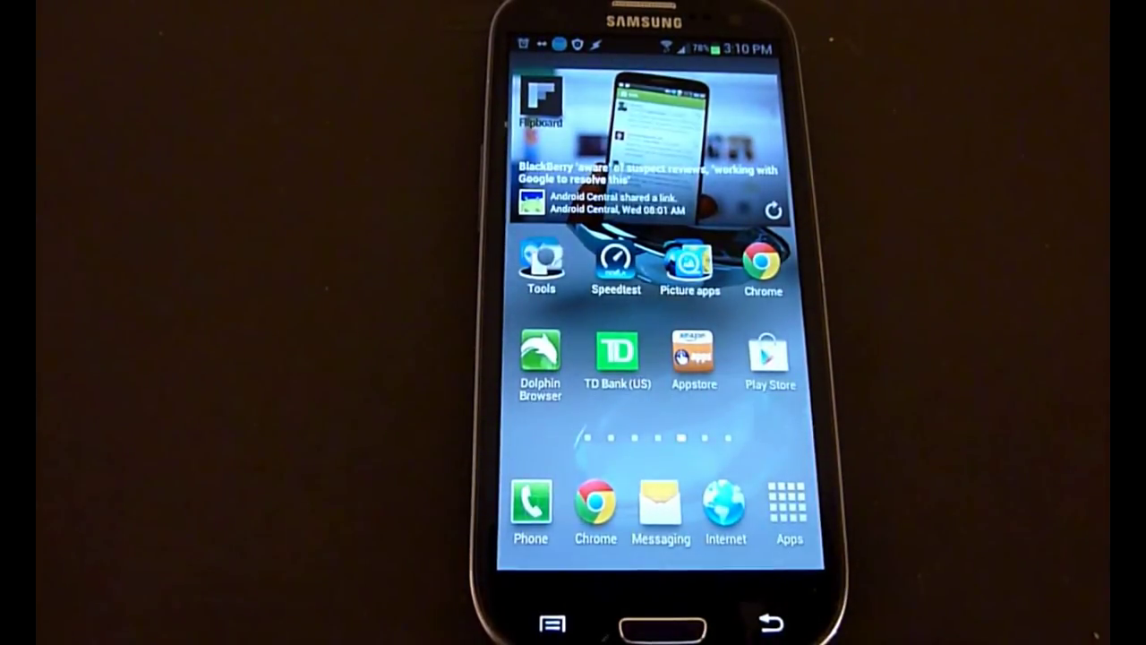